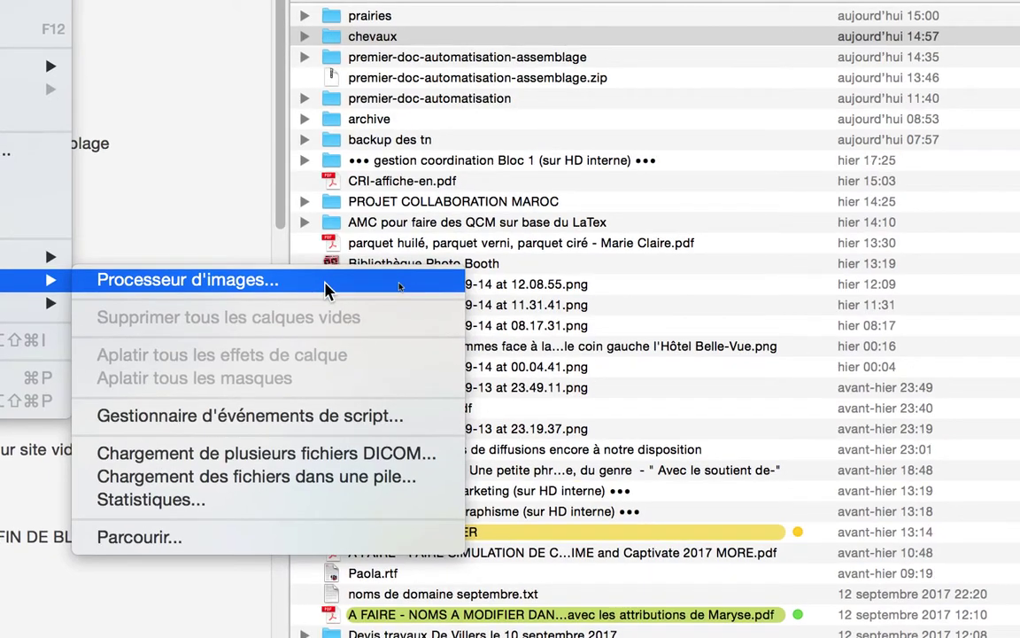
Open the Image Processor (Processeur d'images) and choose the chevaux folder on the Desktop as the source of images.
left_click(326, 288)
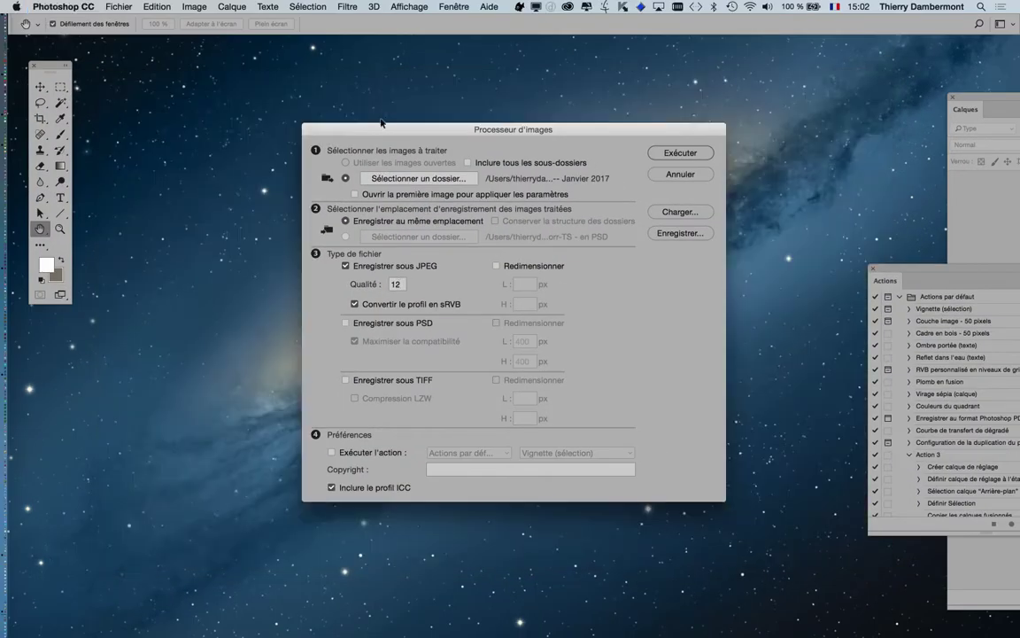
left_click_drag(381, 124, 260, 103)
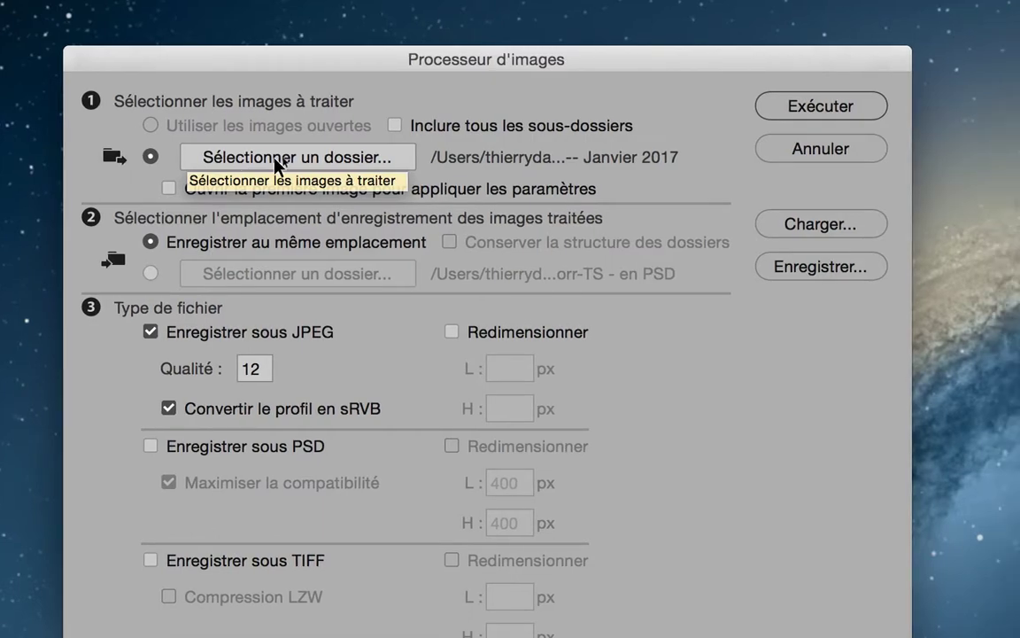
left_click(264, 159)
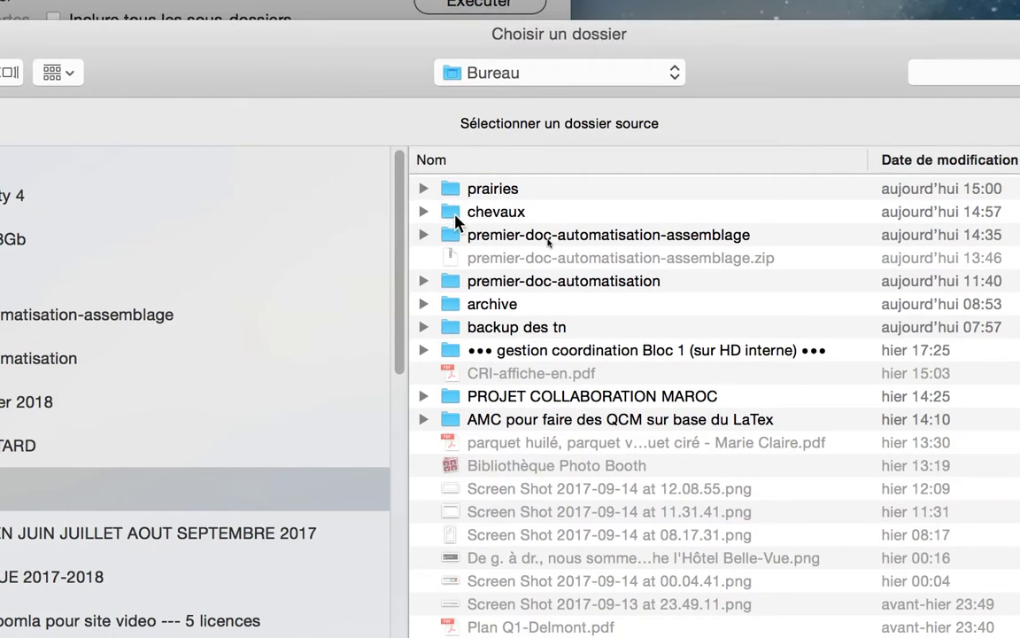
left_click(452, 215)
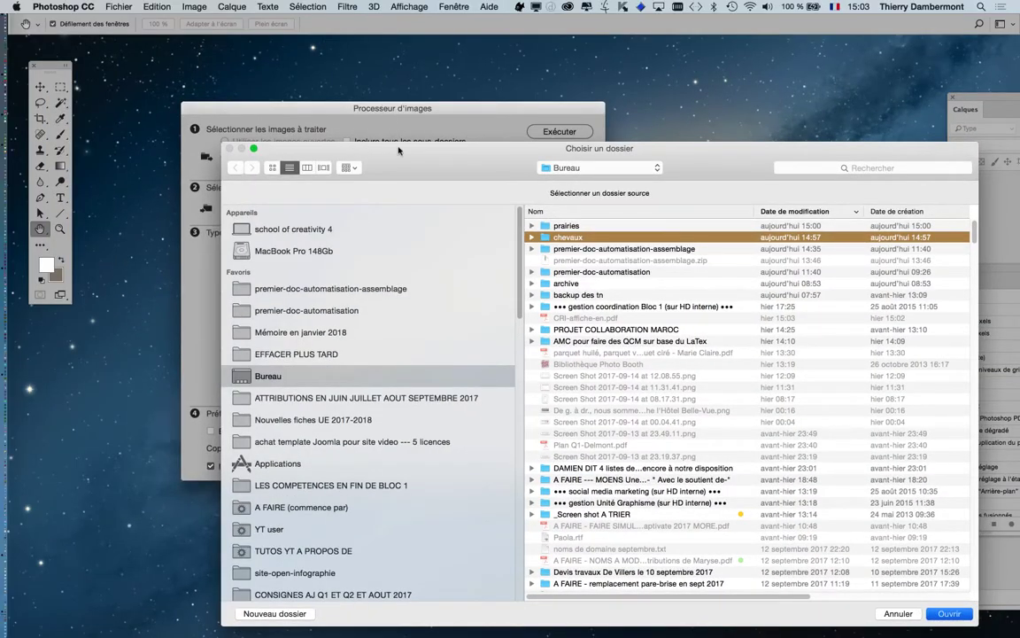
left_click(949, 613)
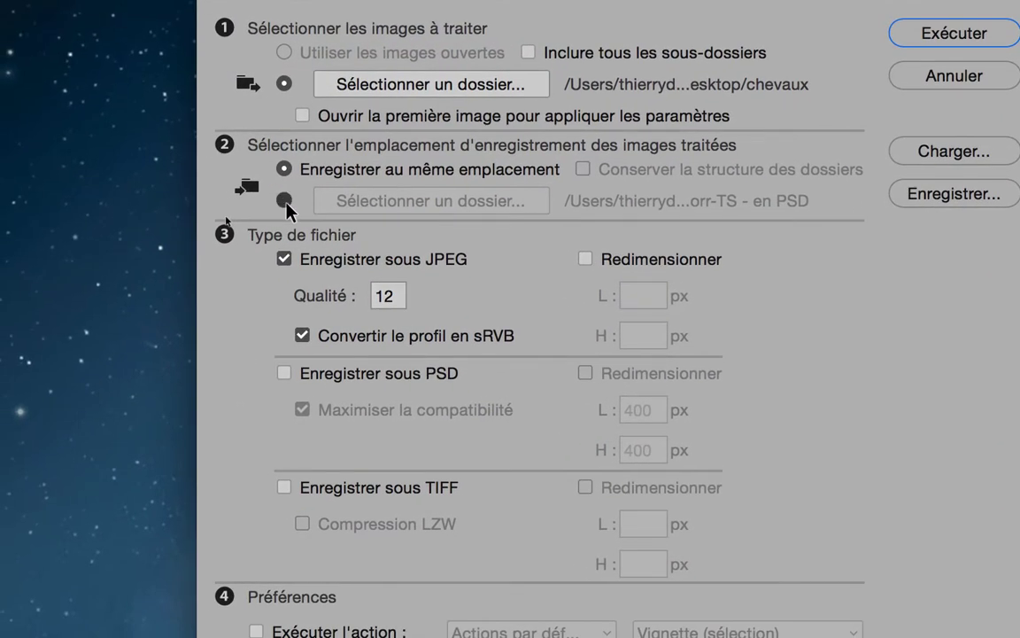
Set the save location for processed images to a new Desktop folder named "chevaux PSD".
left_click(284, 201)
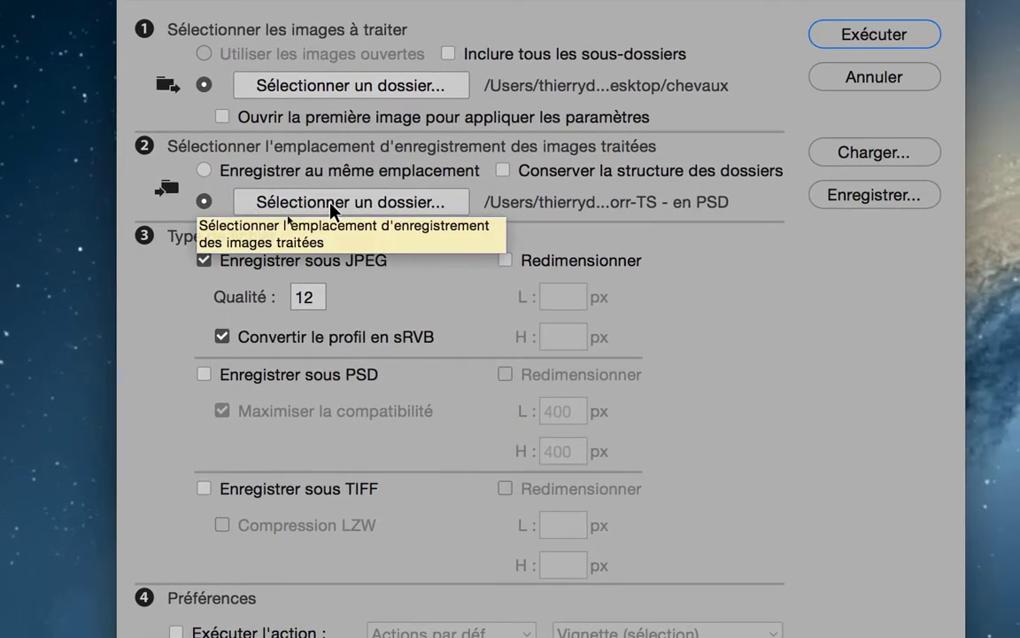
left_click(329, 202)
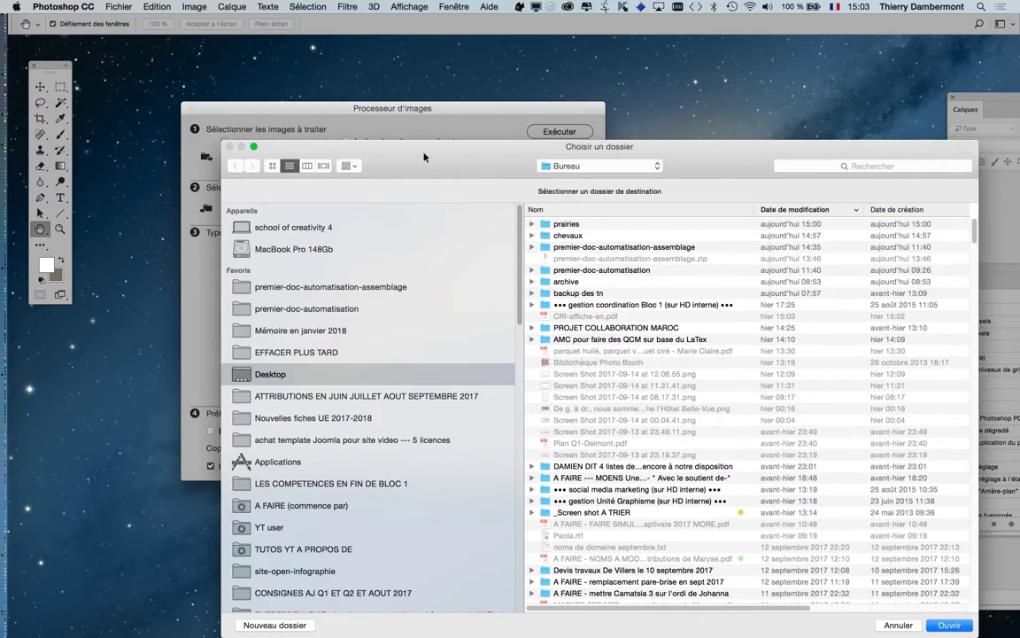
left_click_drag(424, 156, 350, 75)
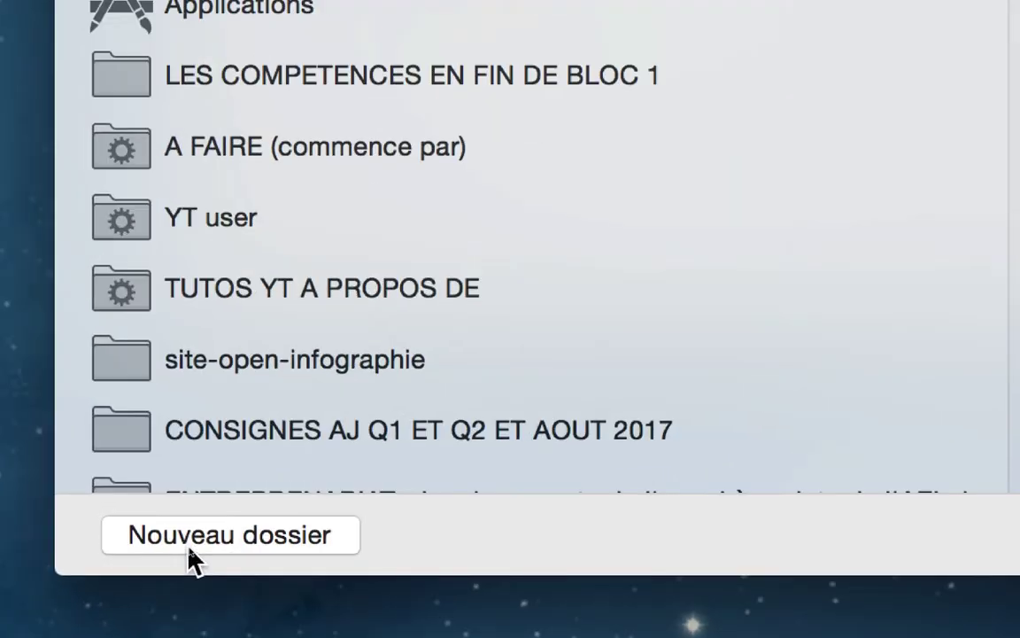
left_click(189, 549)
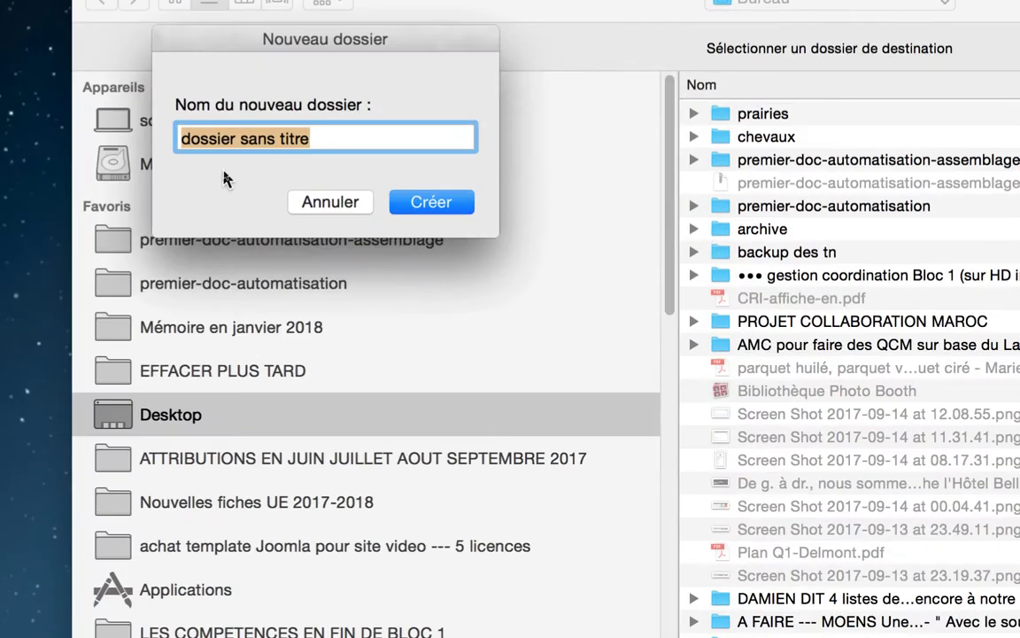
type("chevaux PSD")
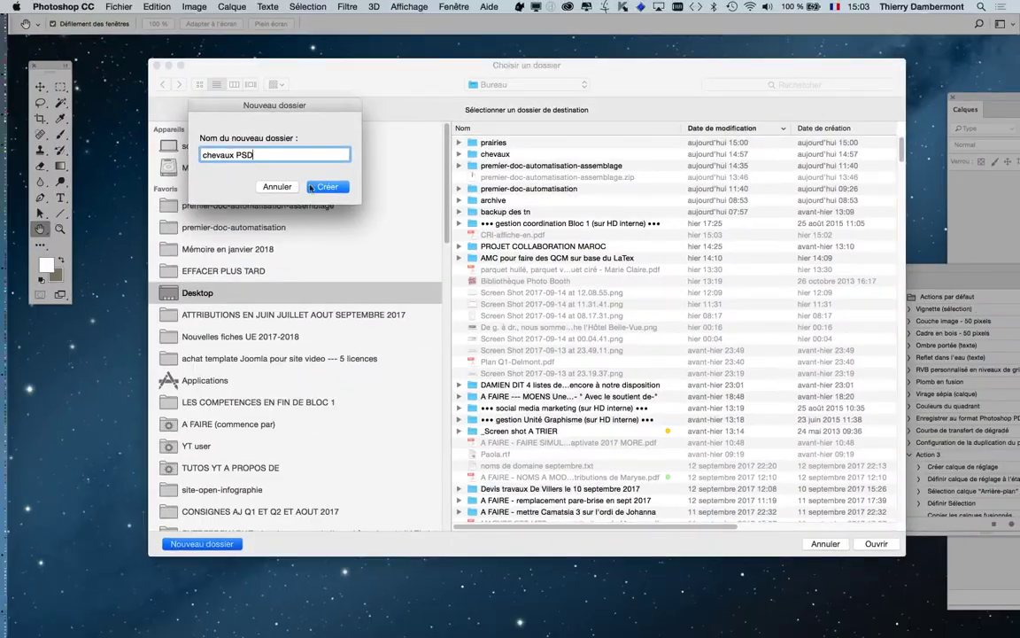
left_click(431, 202)
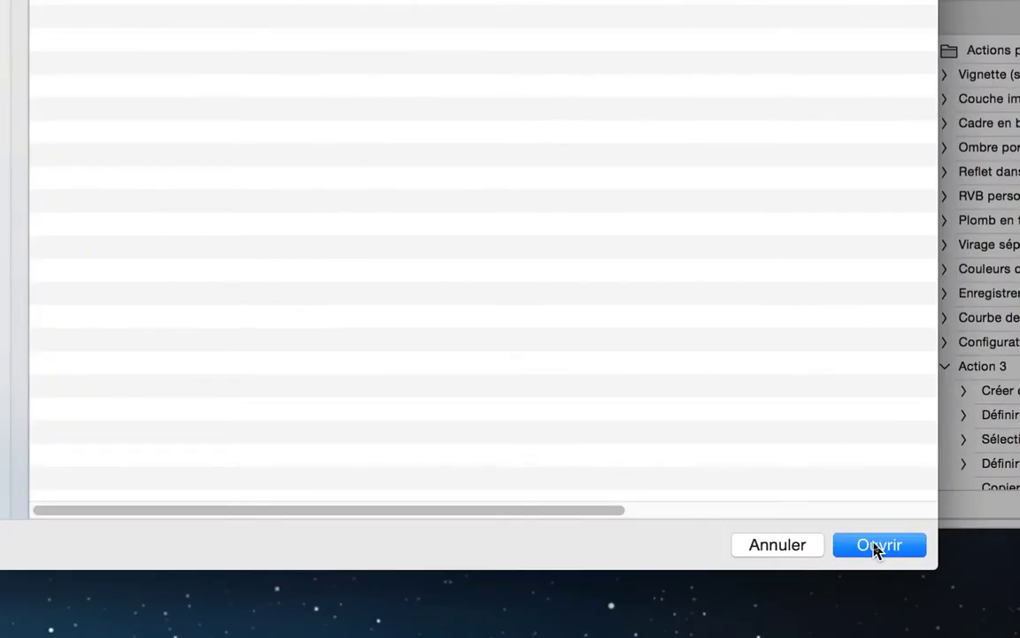
left_click(876, 545)
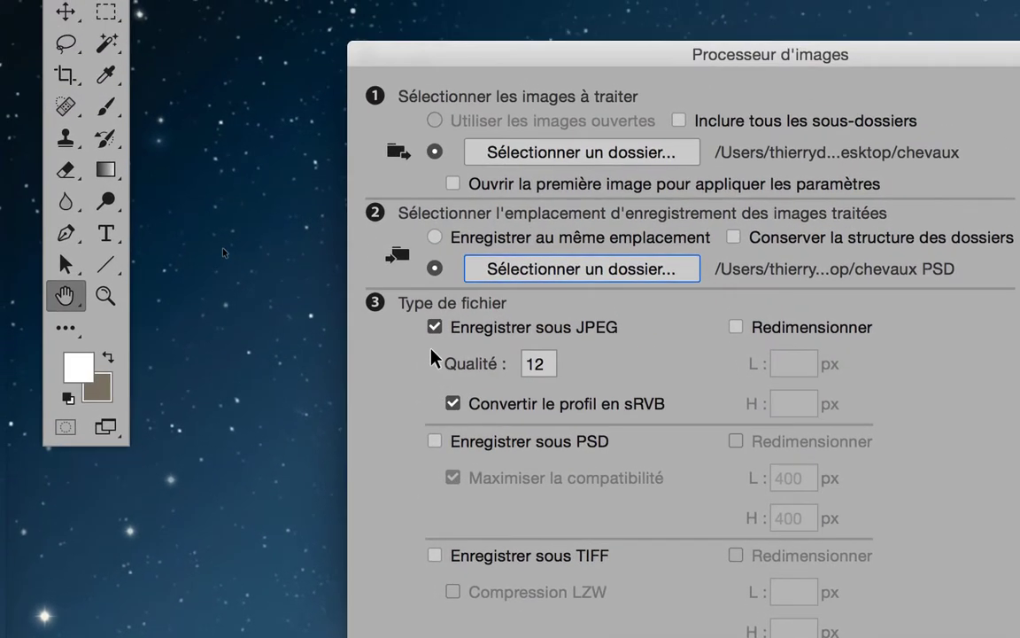
Set the output to PSD only, with JPEG saving and resizing disabled, and run the batch conversion.
left_click(433, 345)
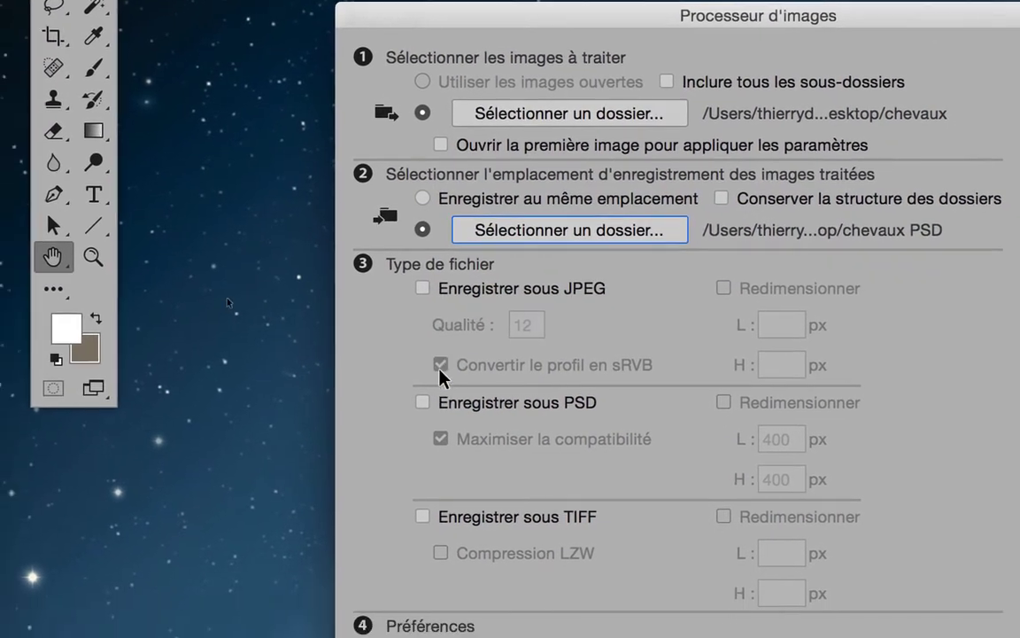
left_click(434, 380)
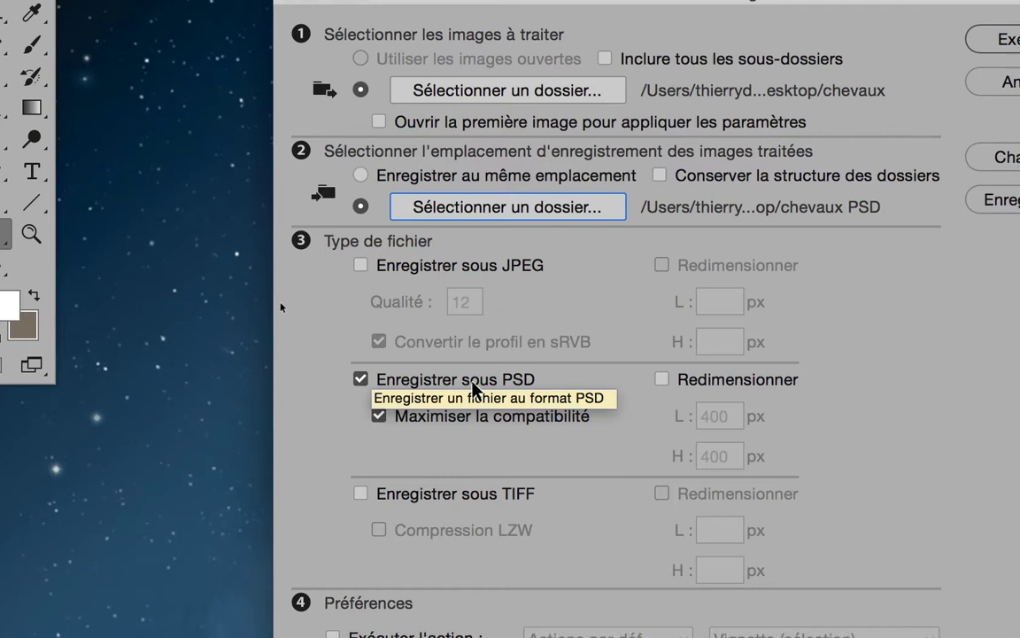
left_click(662, 379)
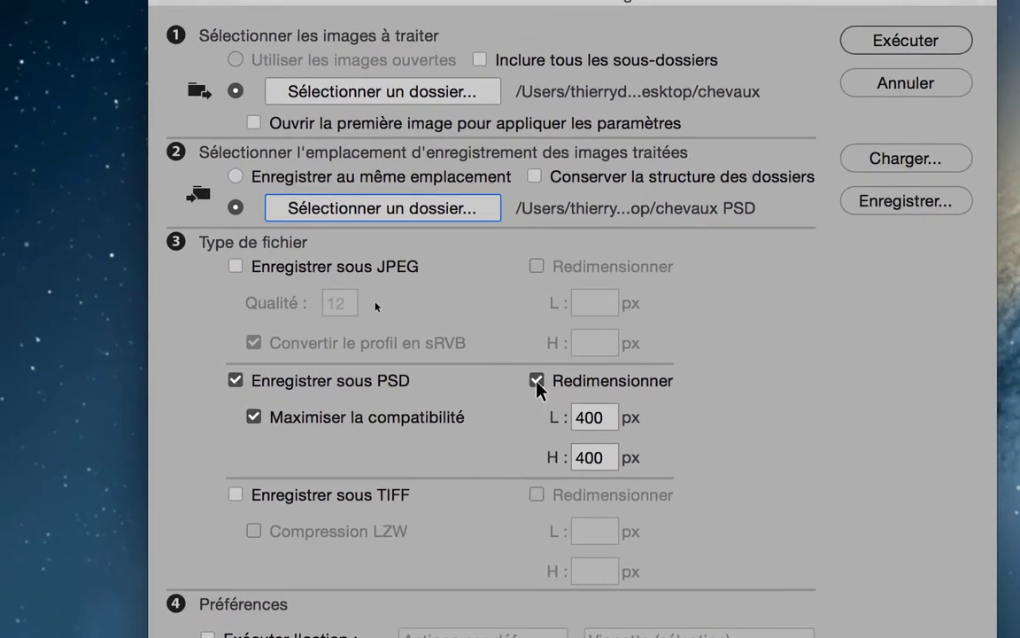
left_click(533, 377)
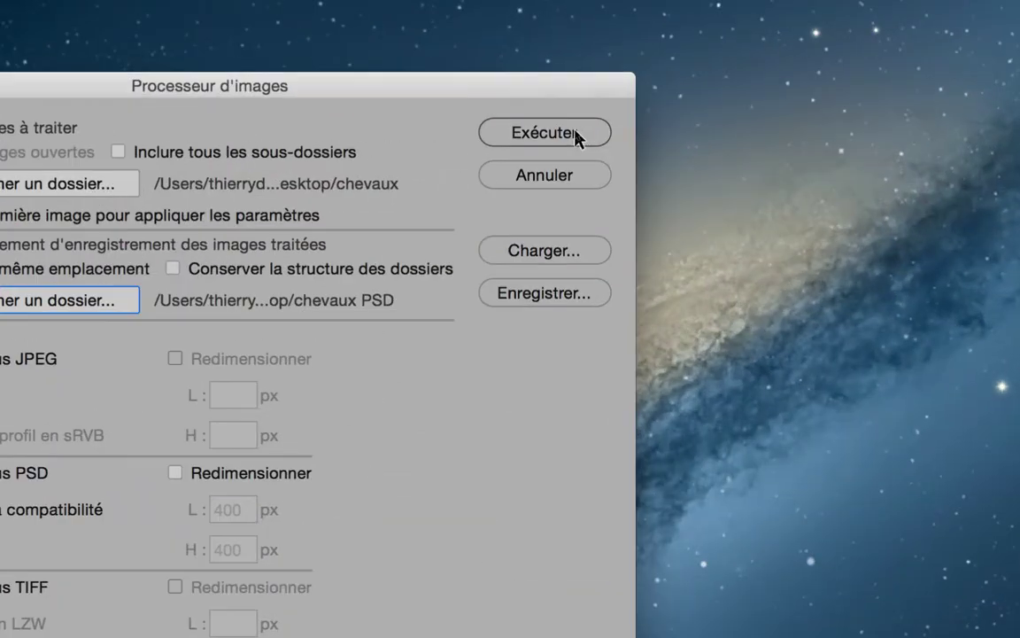
left_click(574, 133)
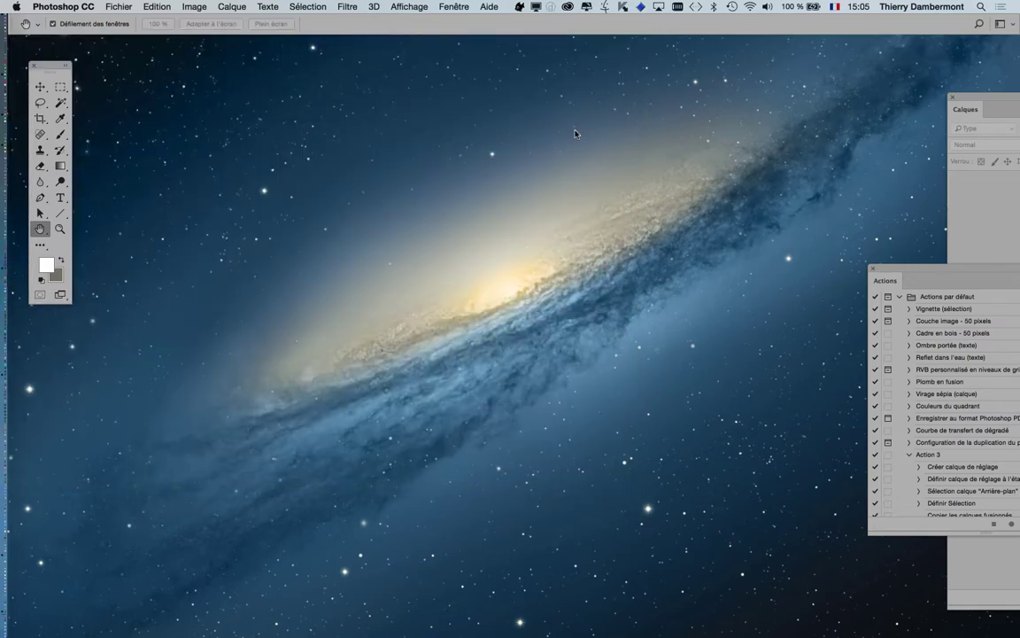
Switch to Finder and expand the chevaux PSD folder and its PSD subfolder to check the converted files.
key("super+Tab")
key("super+Tab")
key("super+Tab")
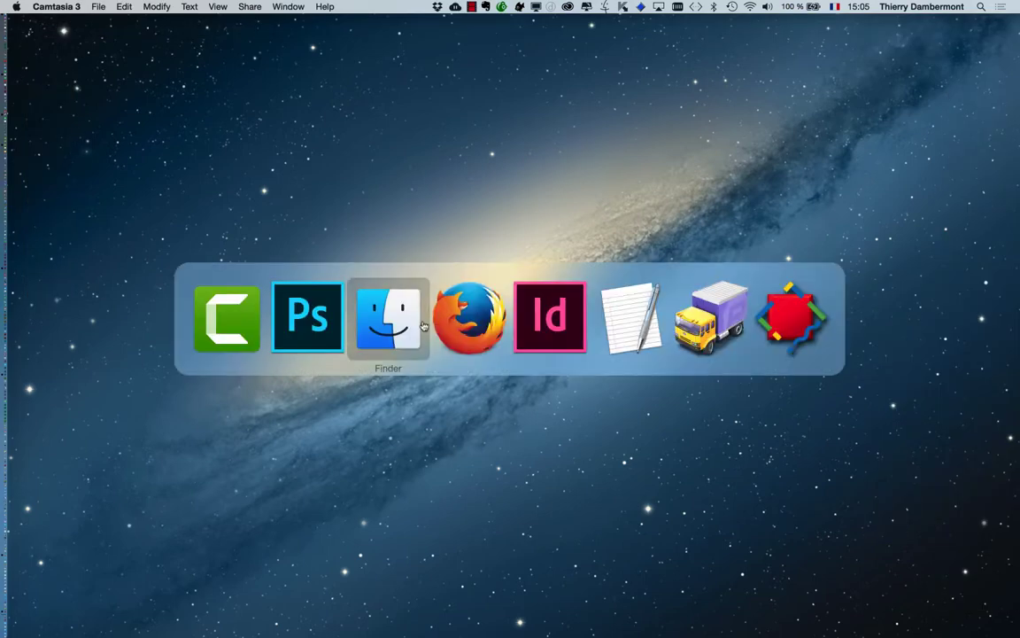
key("super+shift+Tab")
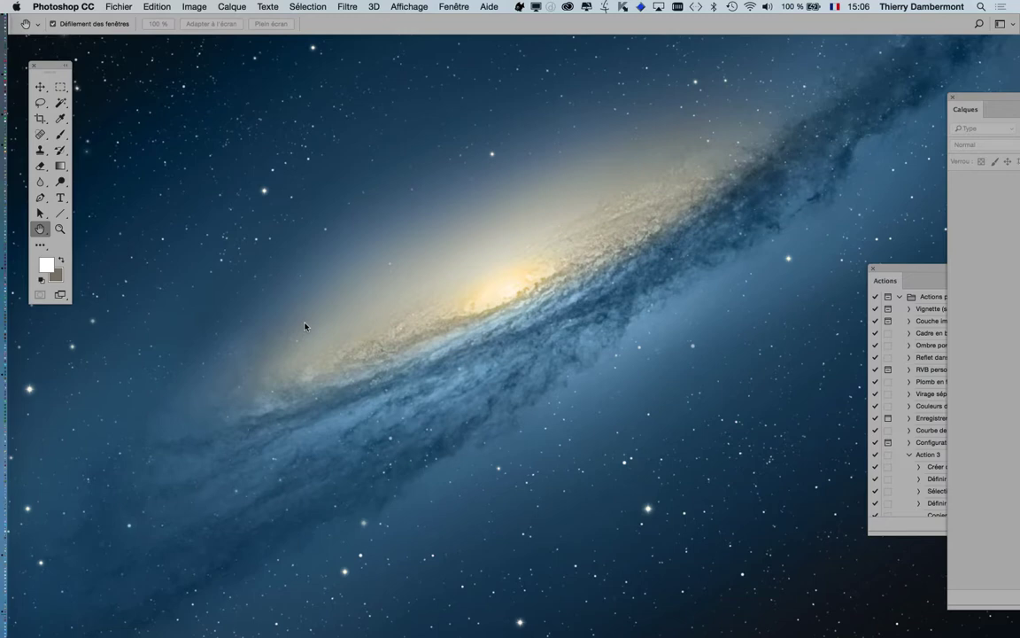
key("super+Tab")
left_click(406, 335)
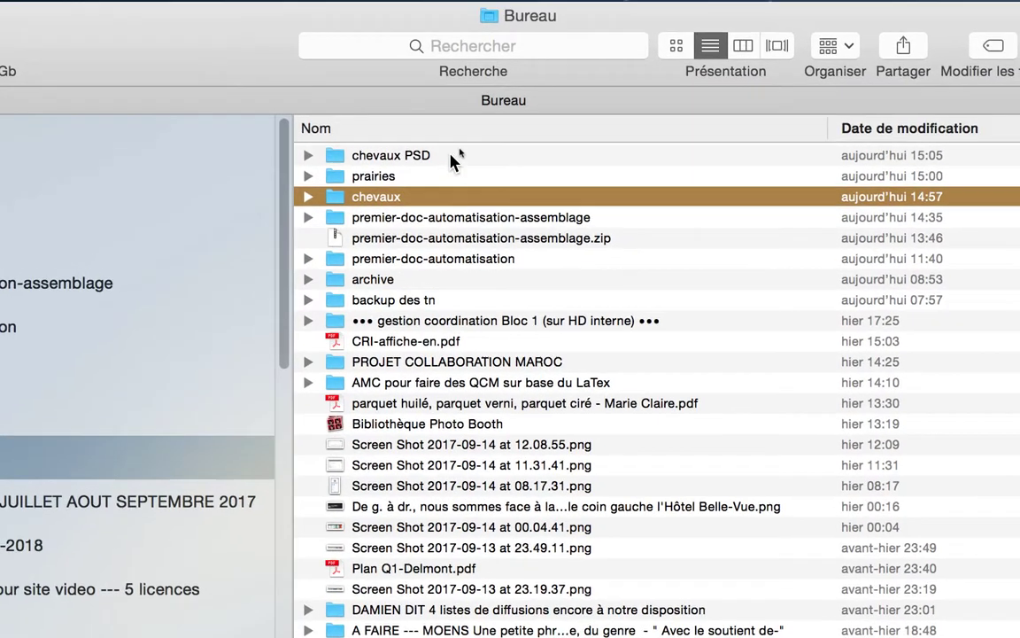
left_click(452, 158)
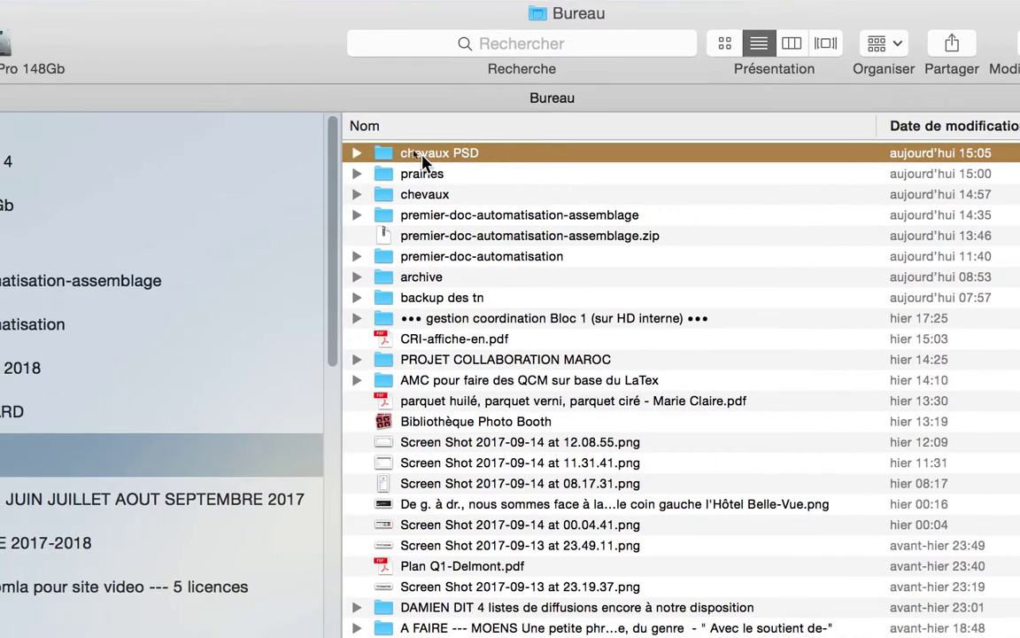
left_click(397, 155)
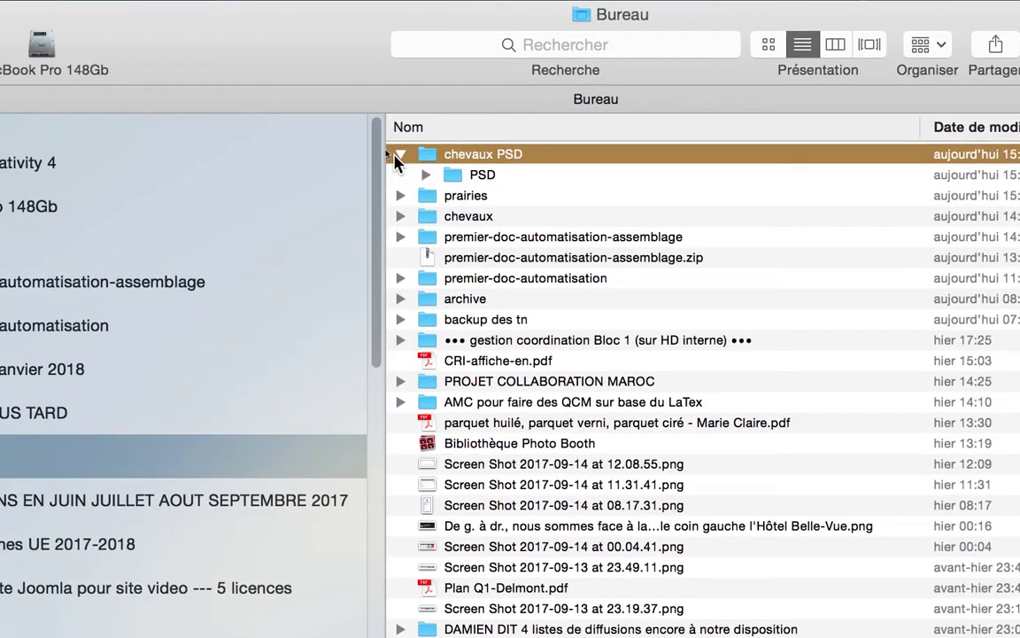
left_click(404, 160)
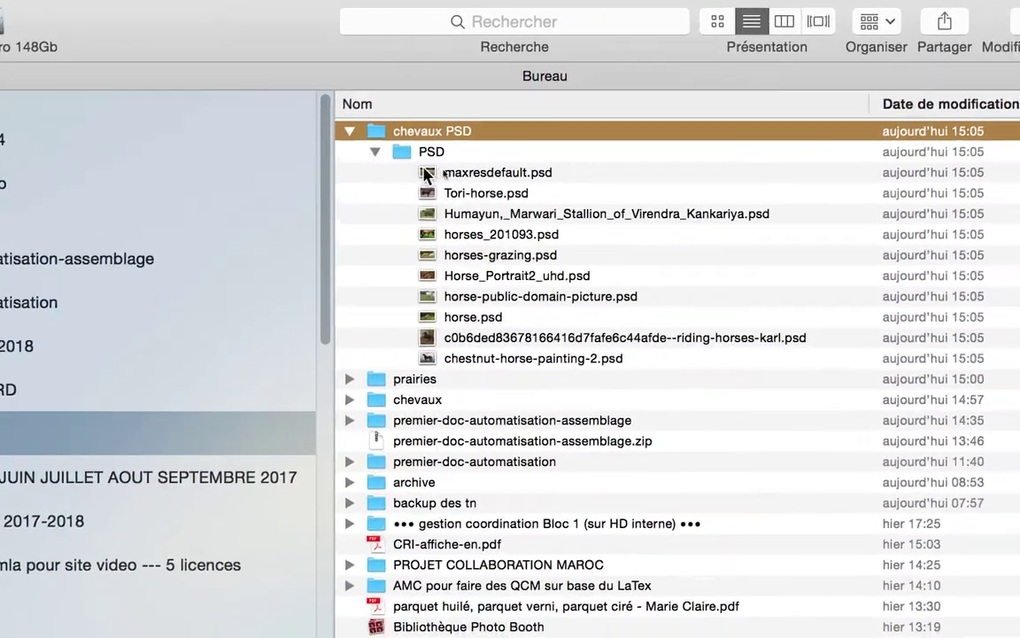
left_click(483, 180)
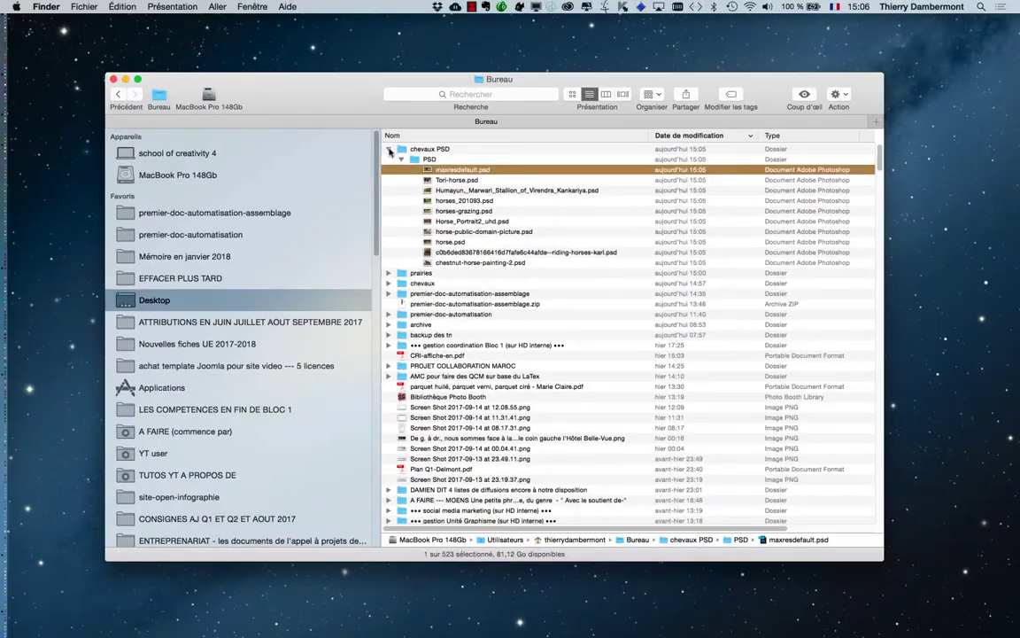
Collapse the chevaux PSD folder, then widen the Finder window and narrow the name column to reveal the size column.
left_click(388, 158)
left_click_drag(352, 89, 271, 63)
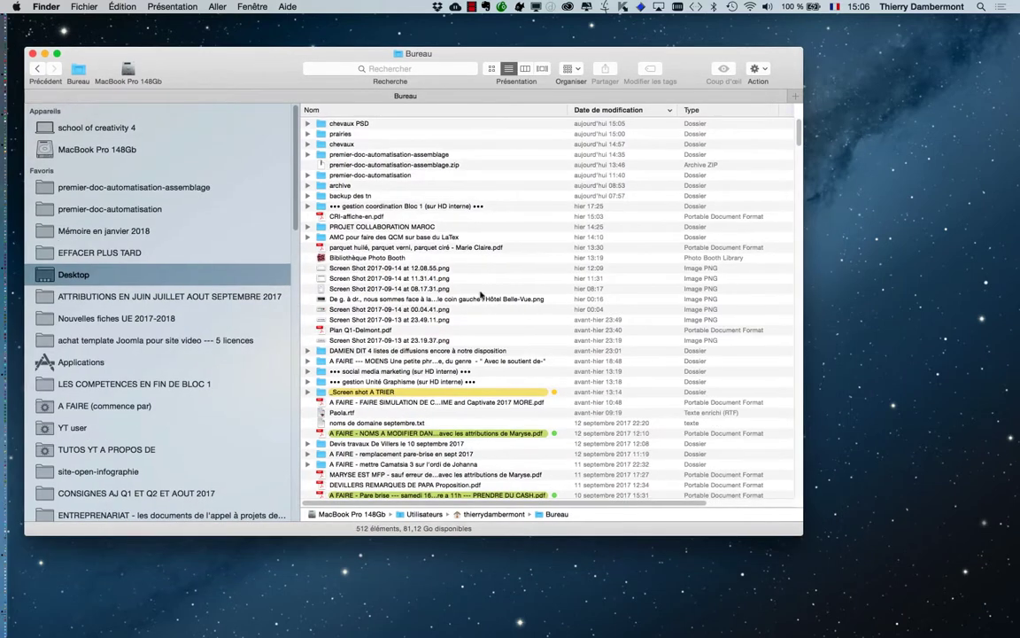
left_click(418, 126)
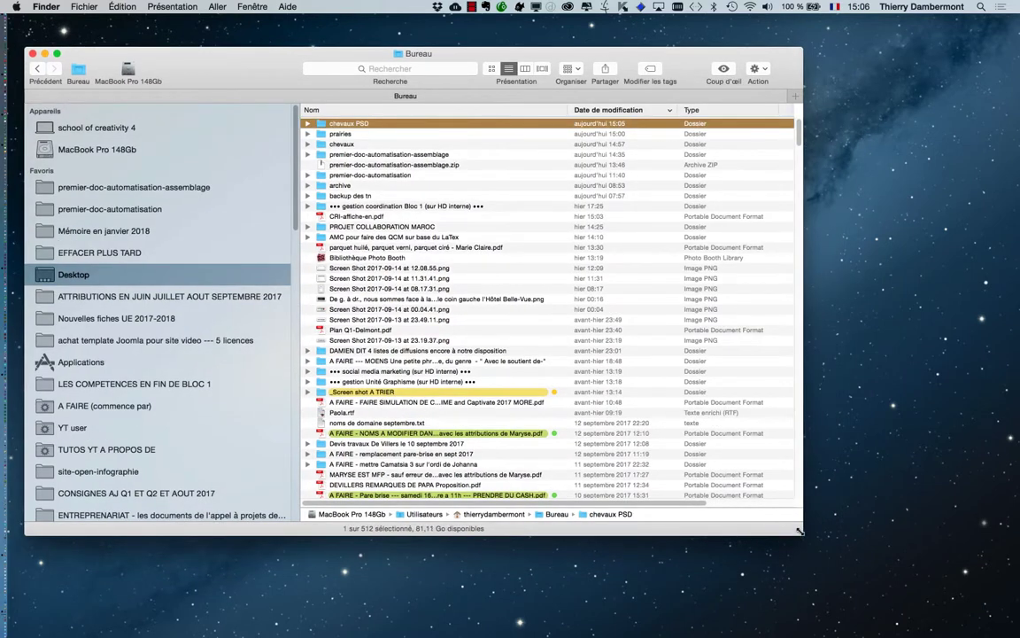
left_click_drag(801, 533, 976, 518)
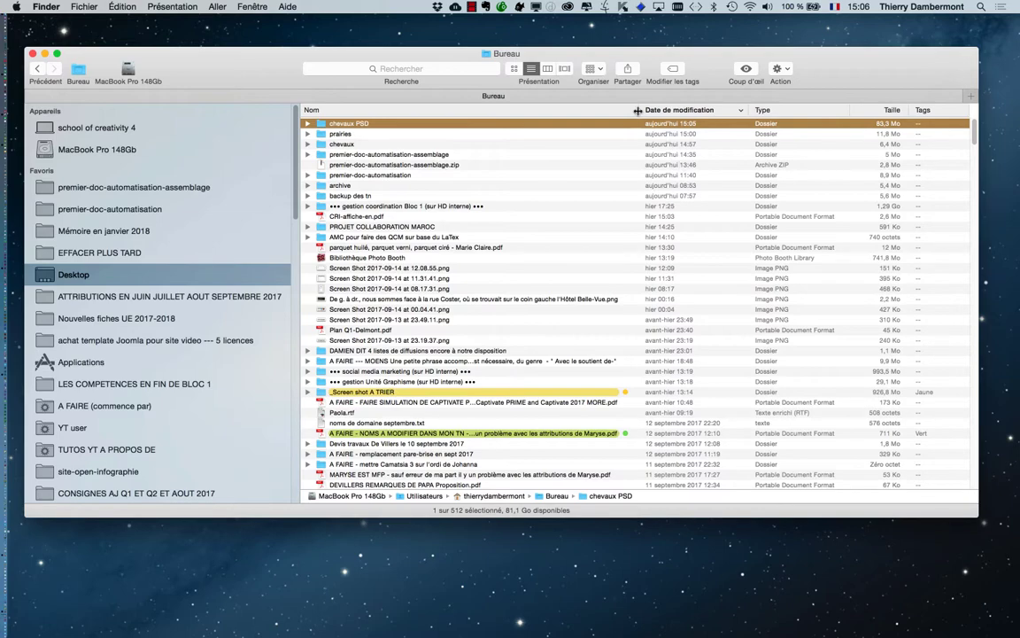
left_click_drag(641, 110, 420, 110)
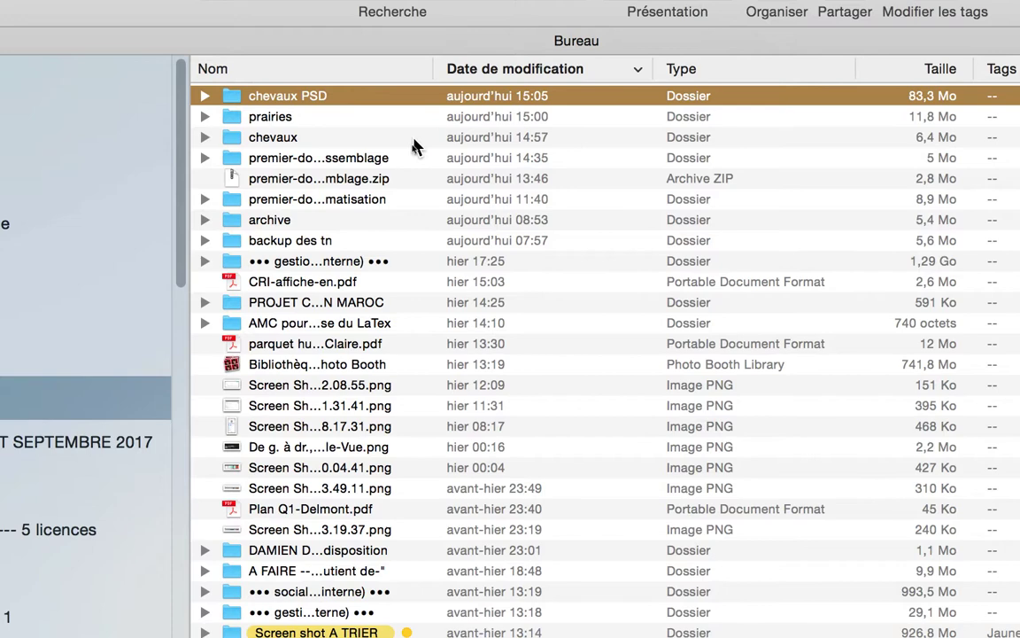
Compare the sizes of the chevaux and chevaux PSD folders by selecting them in turn.
left_click(427, 161)
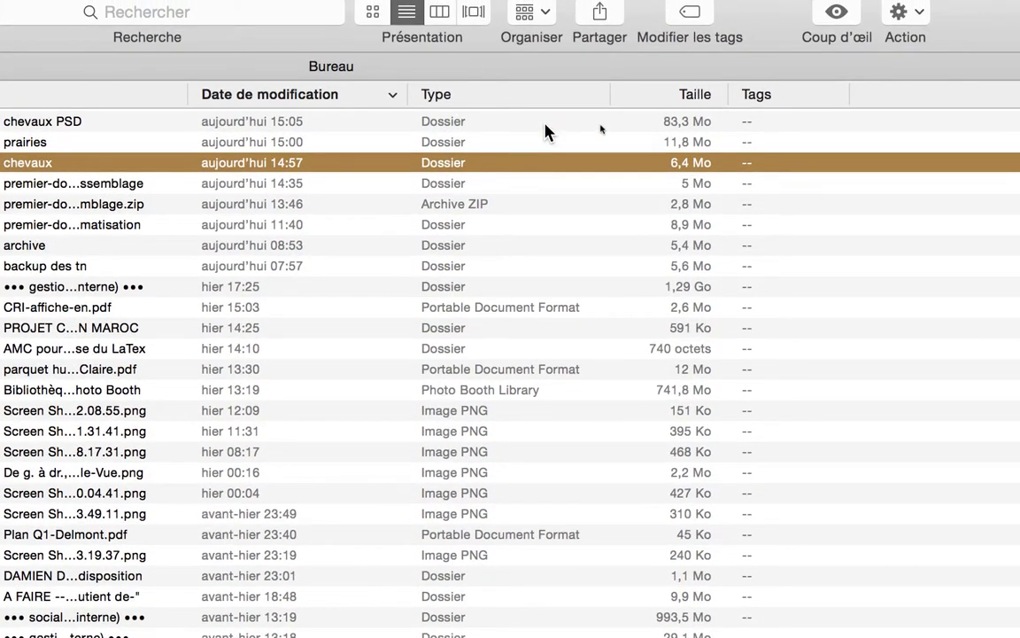
left_click(549, 101)
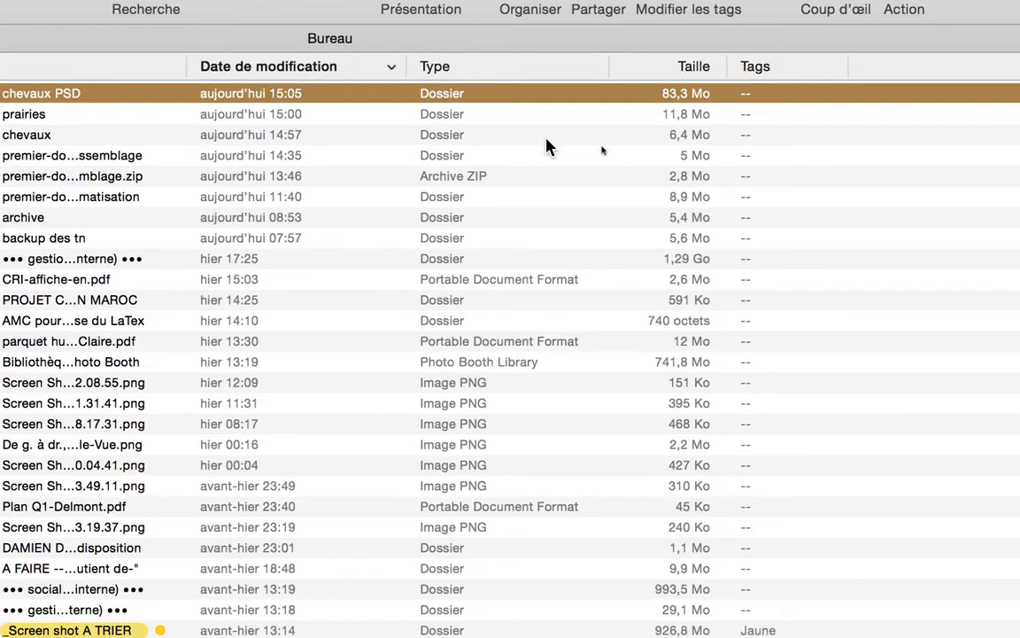
left_click(546, 162)
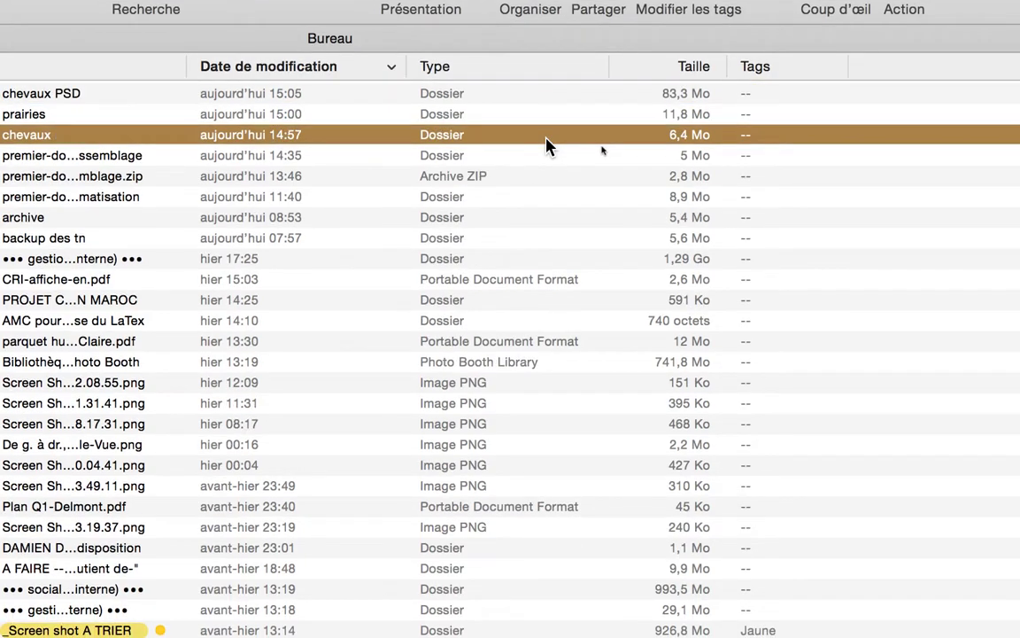
left_click(546, 129)
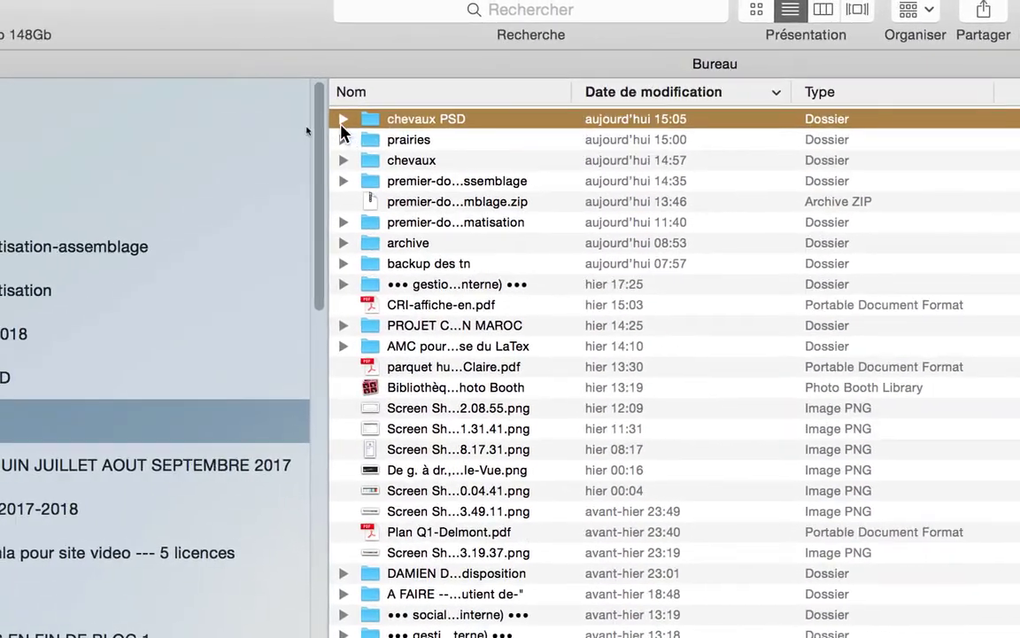
Expand the chevaux PSD folder and its PSD subfolder to examine the individual sizes of the PSD files.
left_click(343, 121)
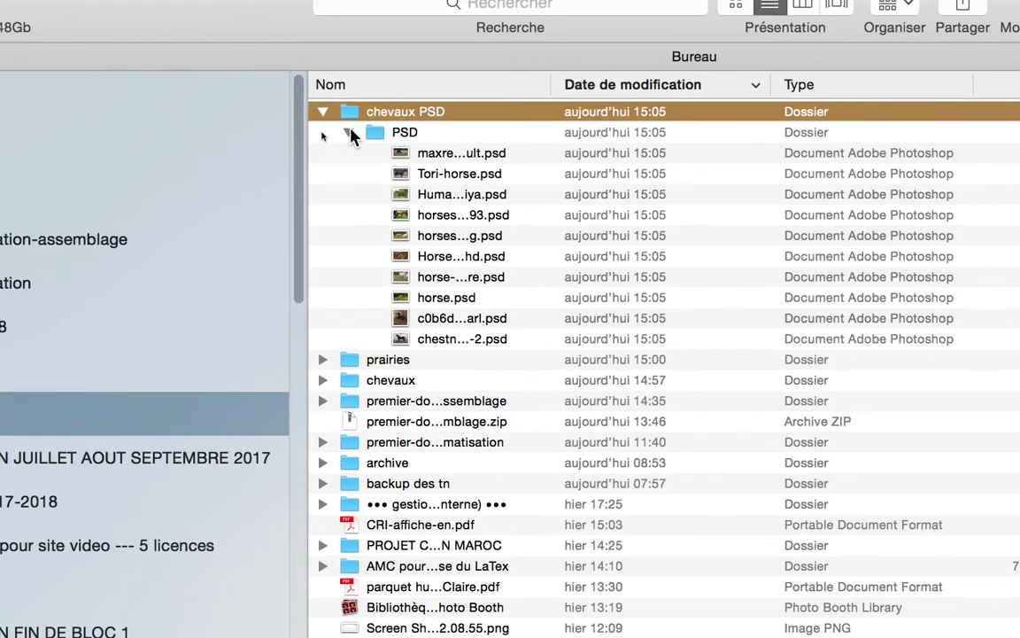
left_click(338, 120)
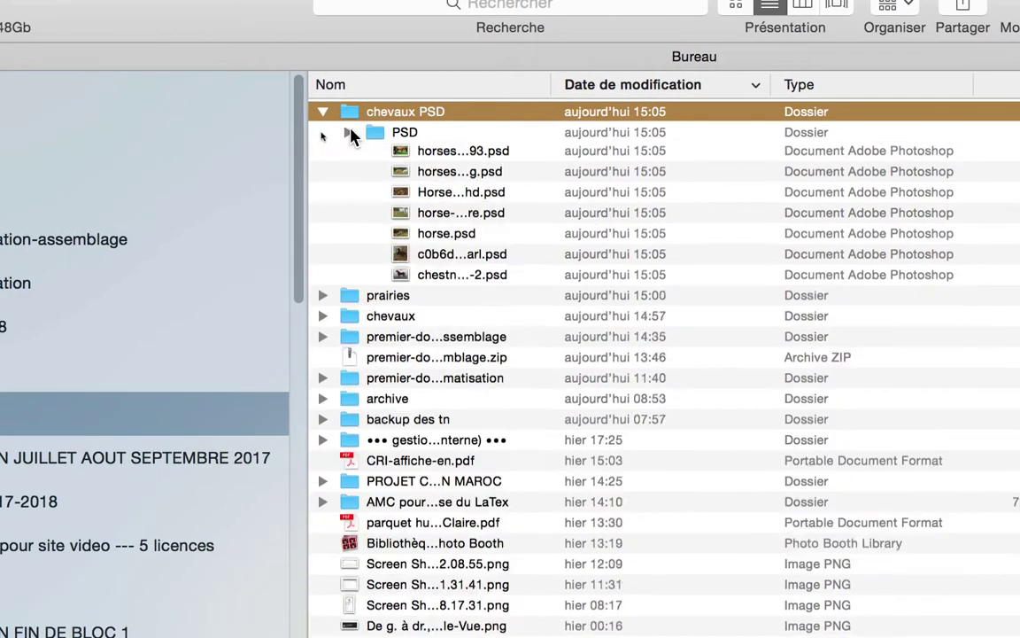
left_click(349, 132)
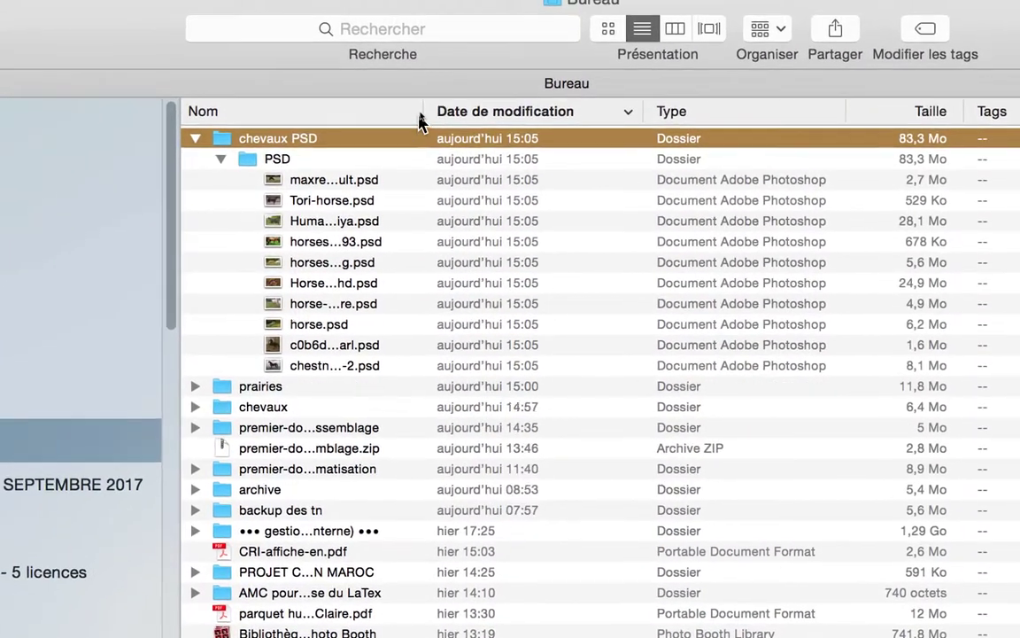
Widen the name column to read the full PSD file names, then collapse the PSD subfolder and the chevaux PSD folder.
left_click_drag(423, 113, 550, 118)
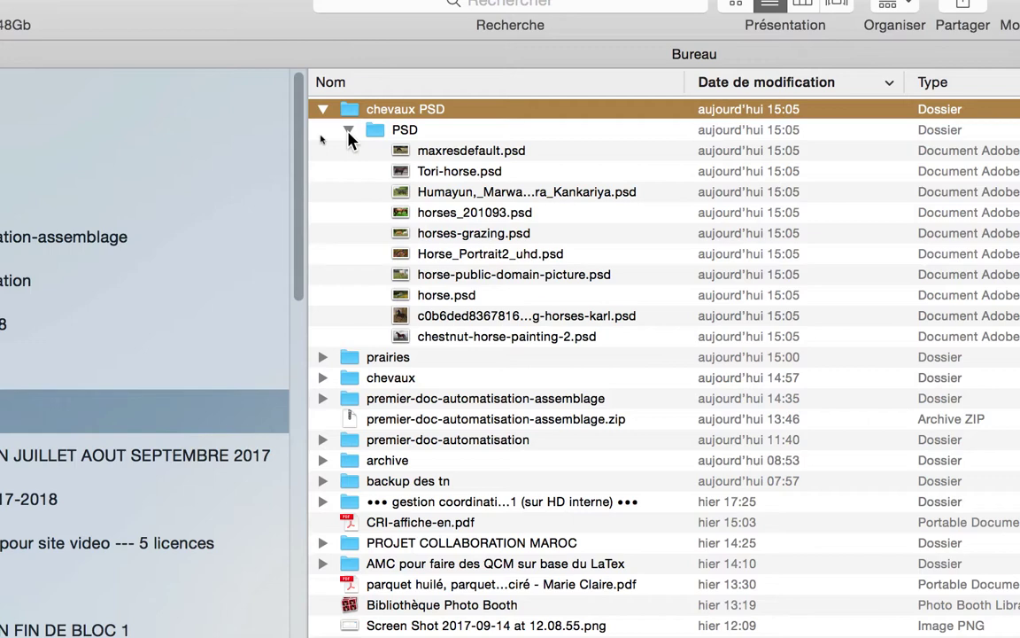
left_click(348, 130)
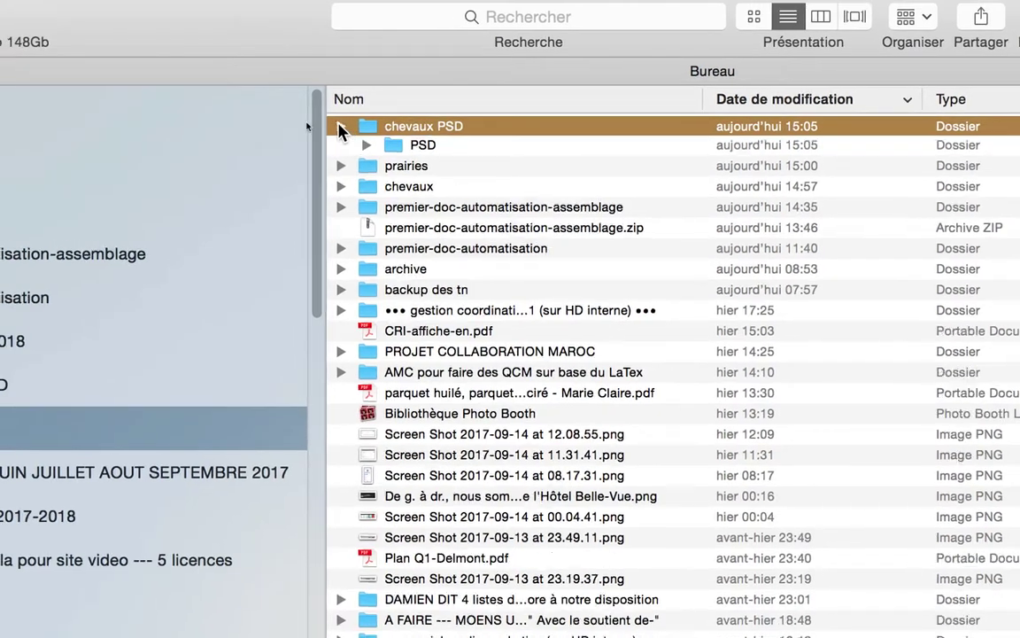
left_click(324, 109)
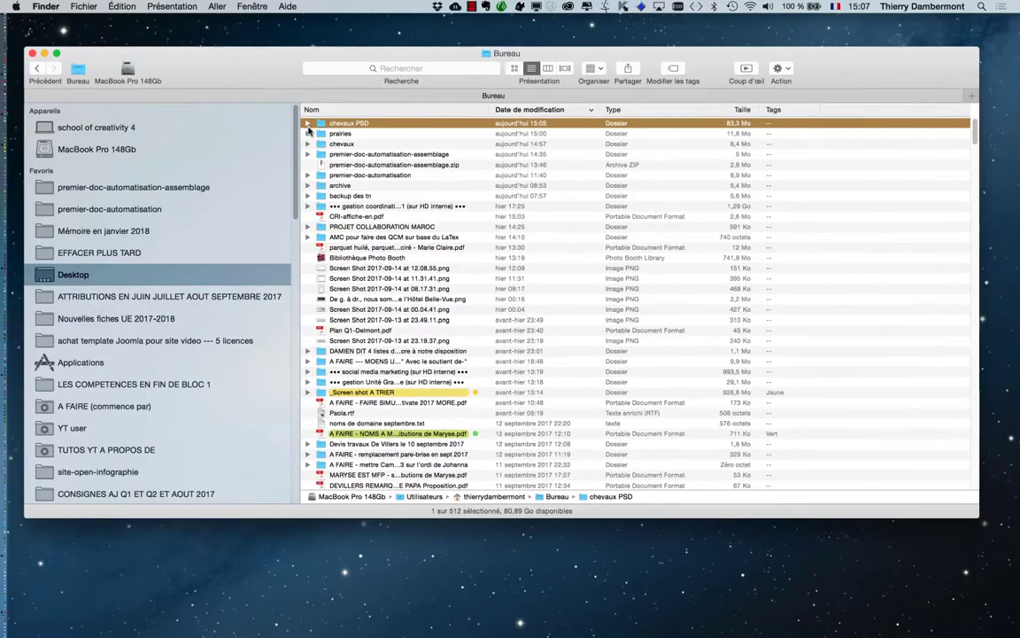
Switch to Photoshop, hide the other applications, and open the Image Processor script.
key("super+Tab")
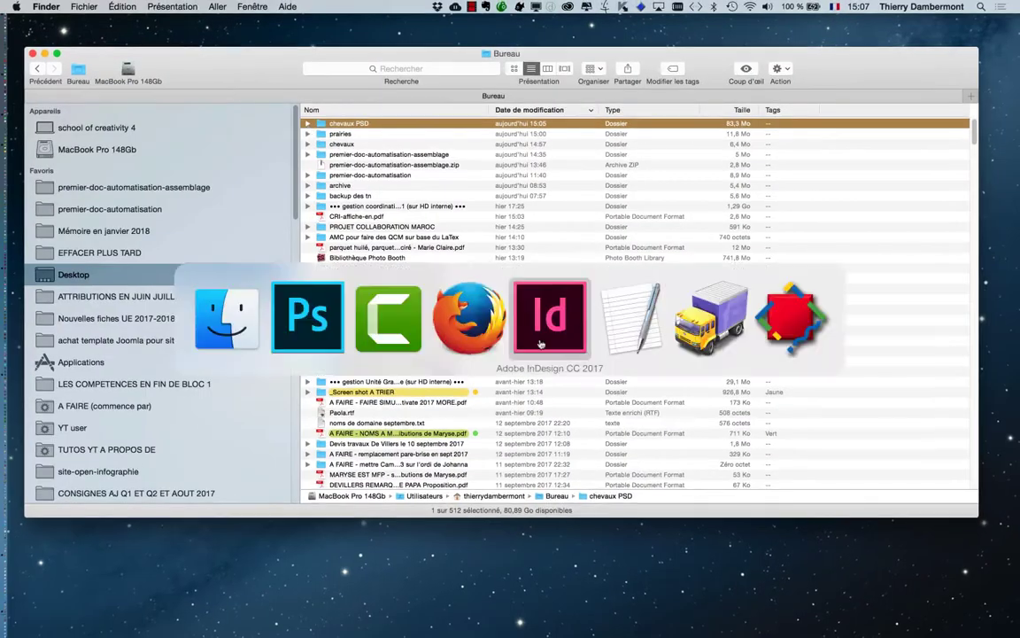
left_click(333, 329)
key("super+alt+h")
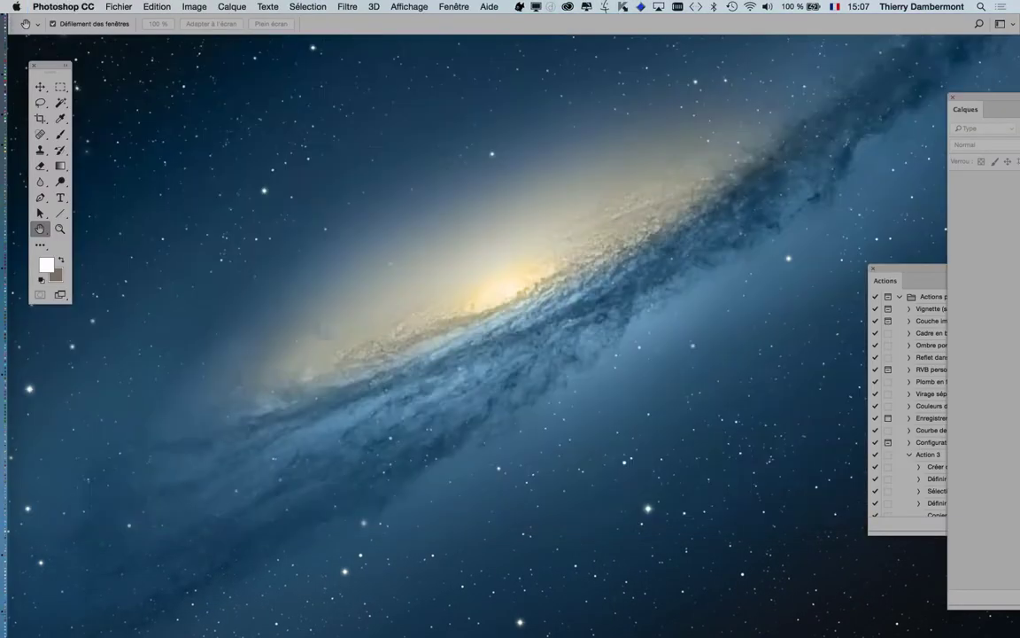
left_click(118, 6)
mouse_move(165, 282)
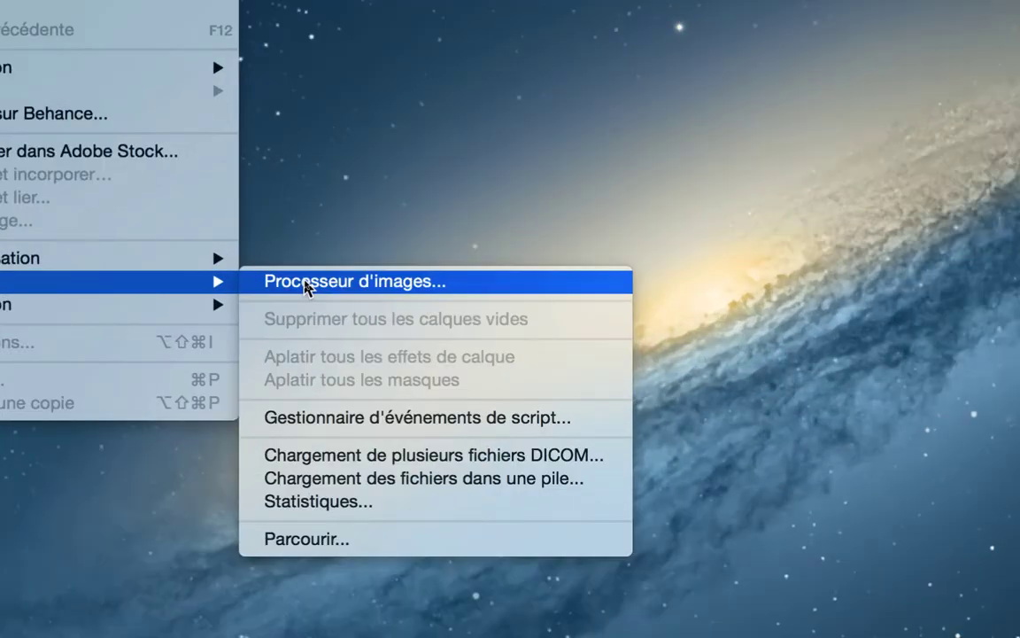
left_click(305, 285)
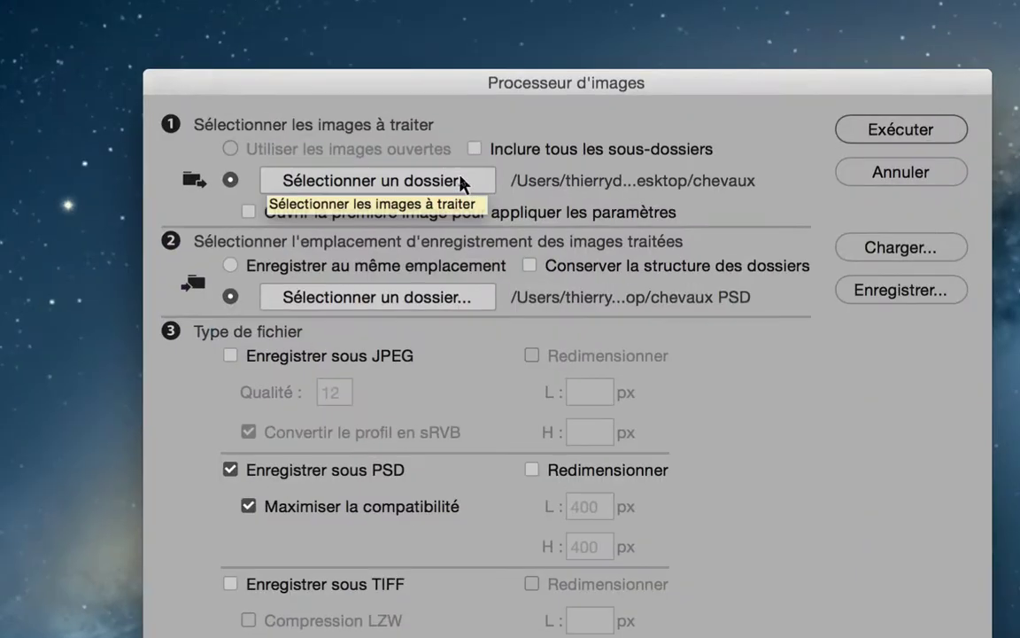
Choose the prairies folder on the desktop (Bureau) as the source of the images to process.
left_click(460, 179)
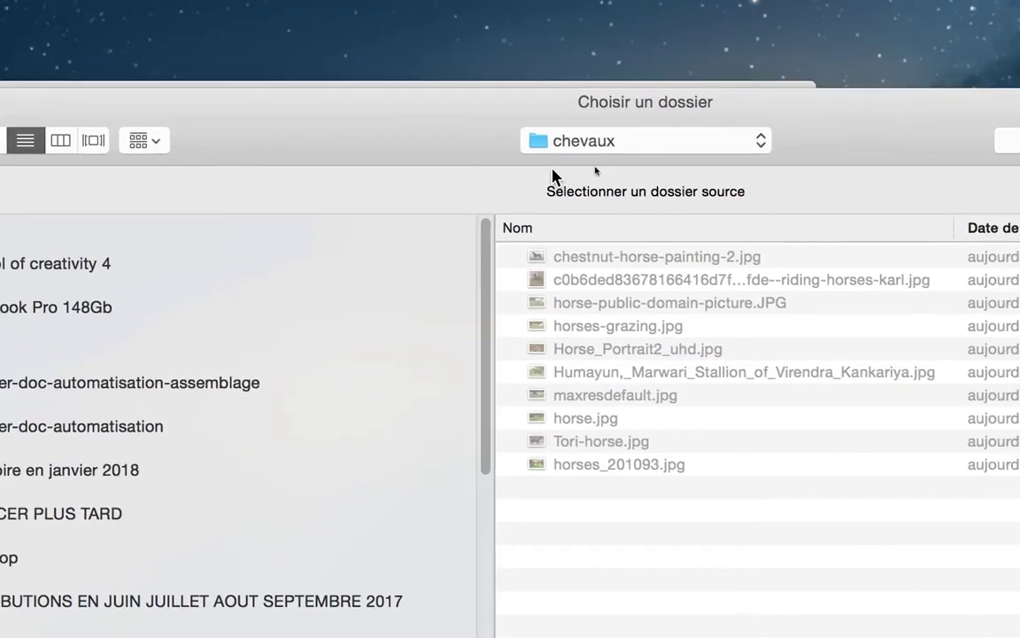
left_click(566, 147)
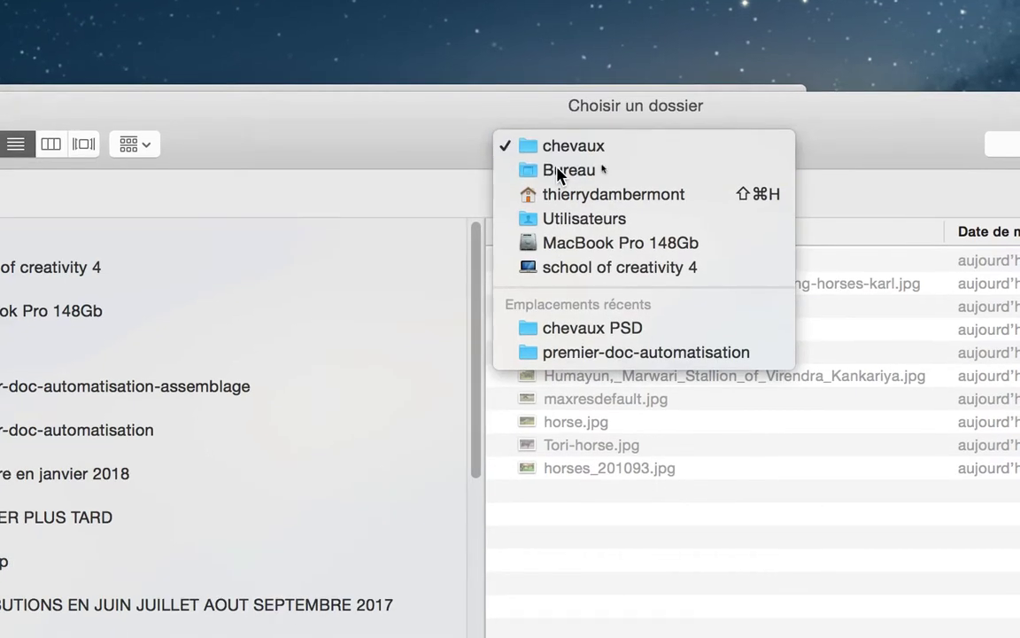
left_click(567, 165)
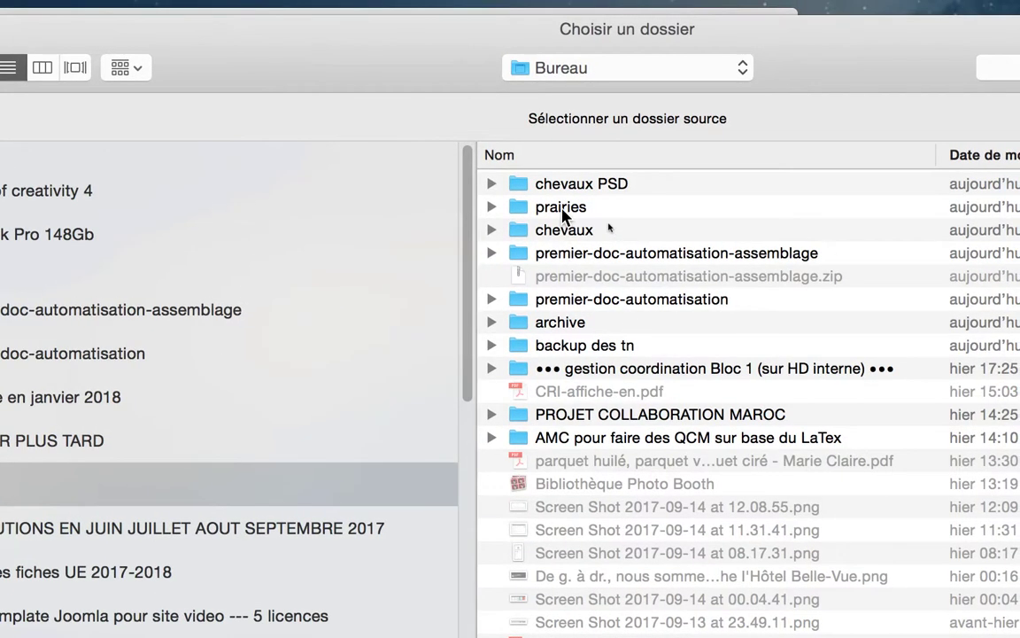
left_click(566, 198)
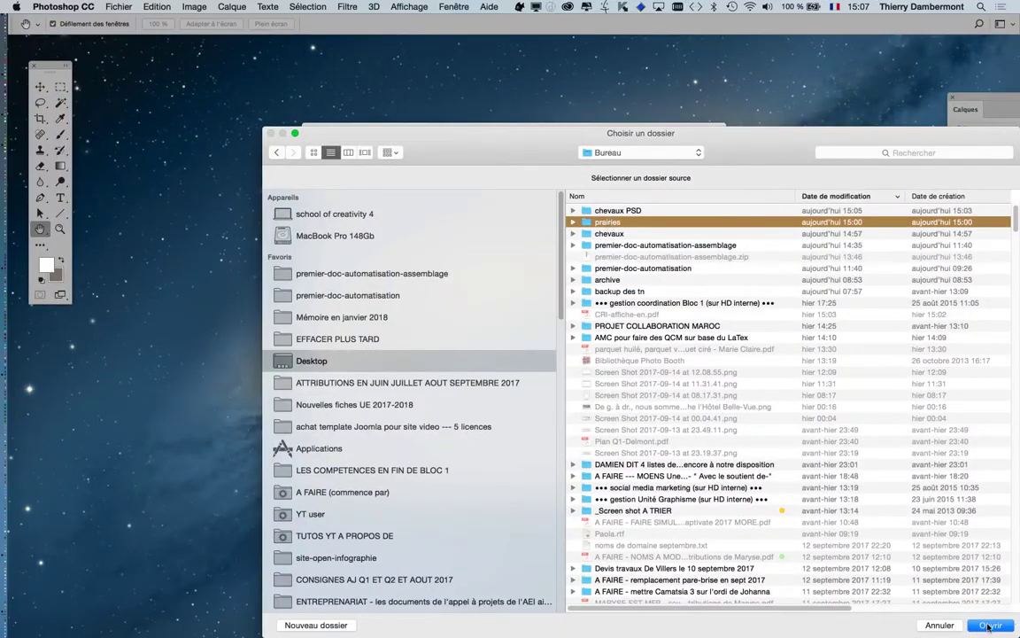
left_click(991, 624)
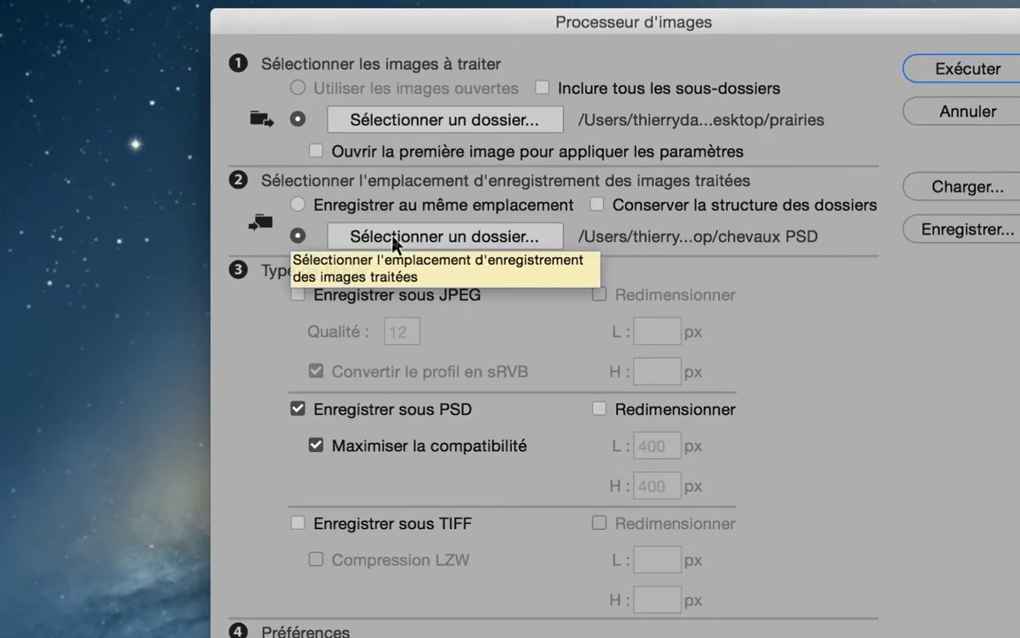
Start choosing the destination folder, go up to the desktop (Bureau), and move the dialog so it is fully visible.
left_click(394, 240)
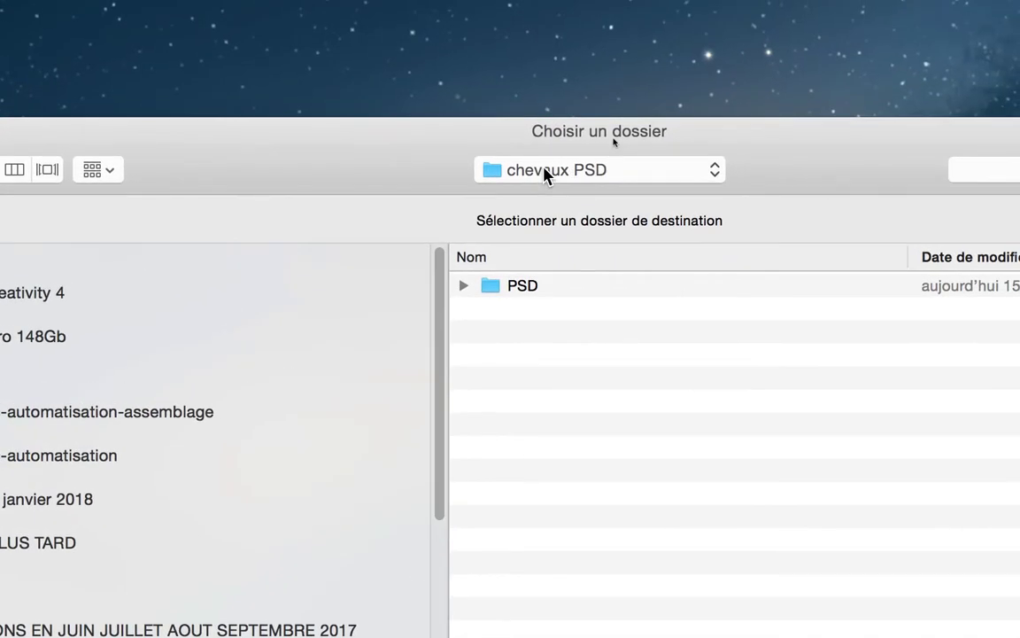
left_click(544, 170)
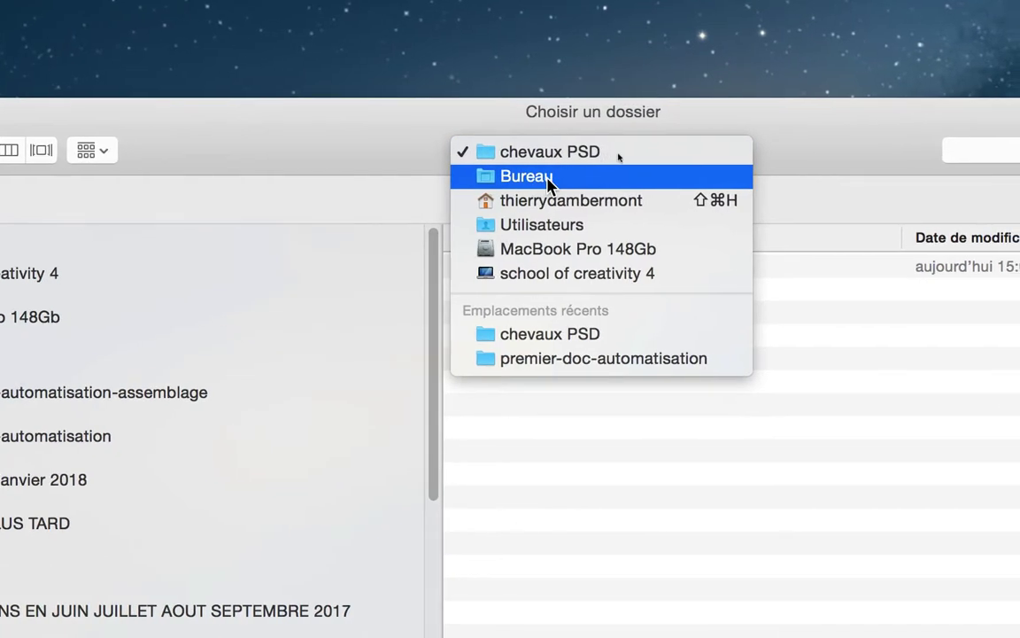
left_click(546, 184)
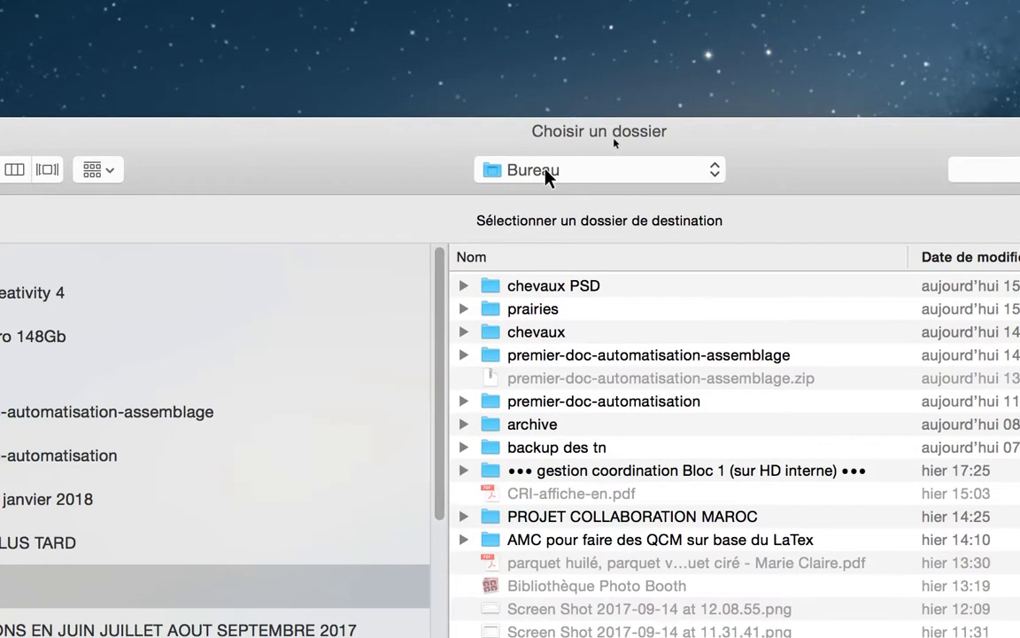
left_click(544, 176)
left_click(545, 171)
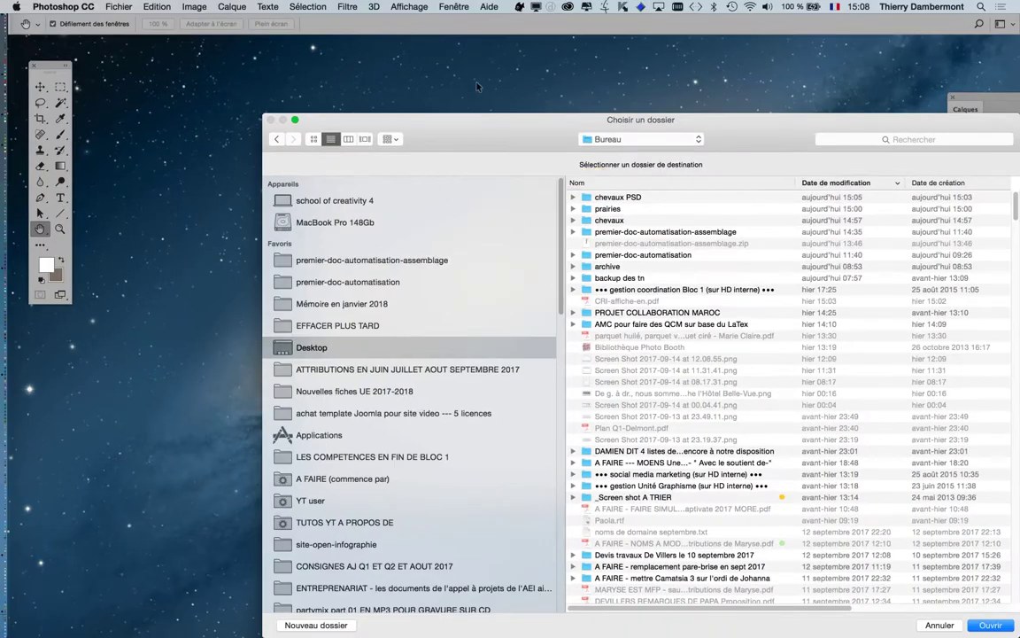
left_click_drag(498, 123, 386, 58)
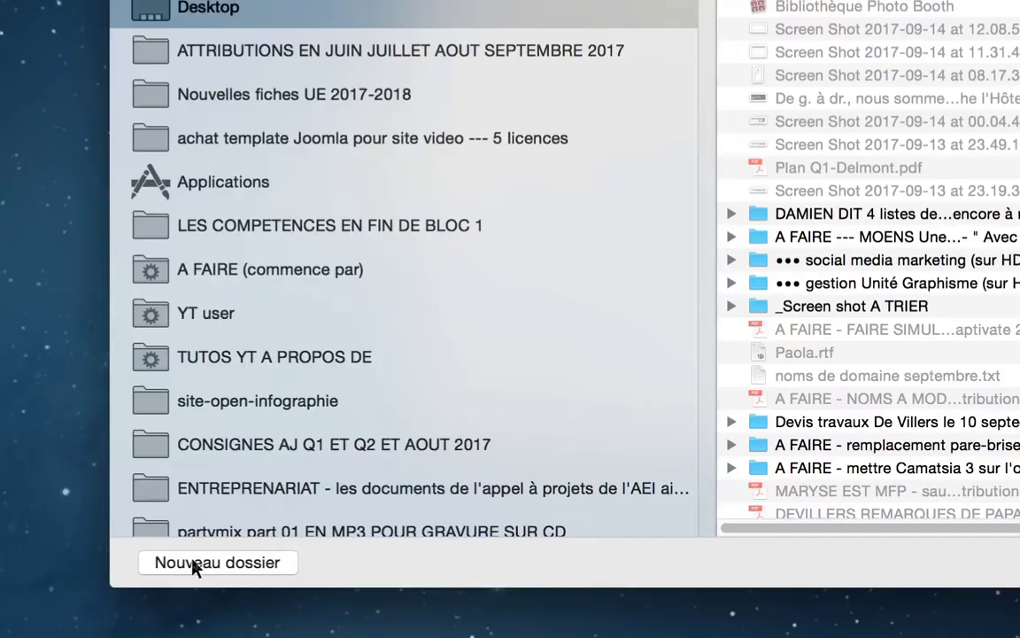
Create a new destination folder named prairies PSD on the desktop.
left_click(193, 561)
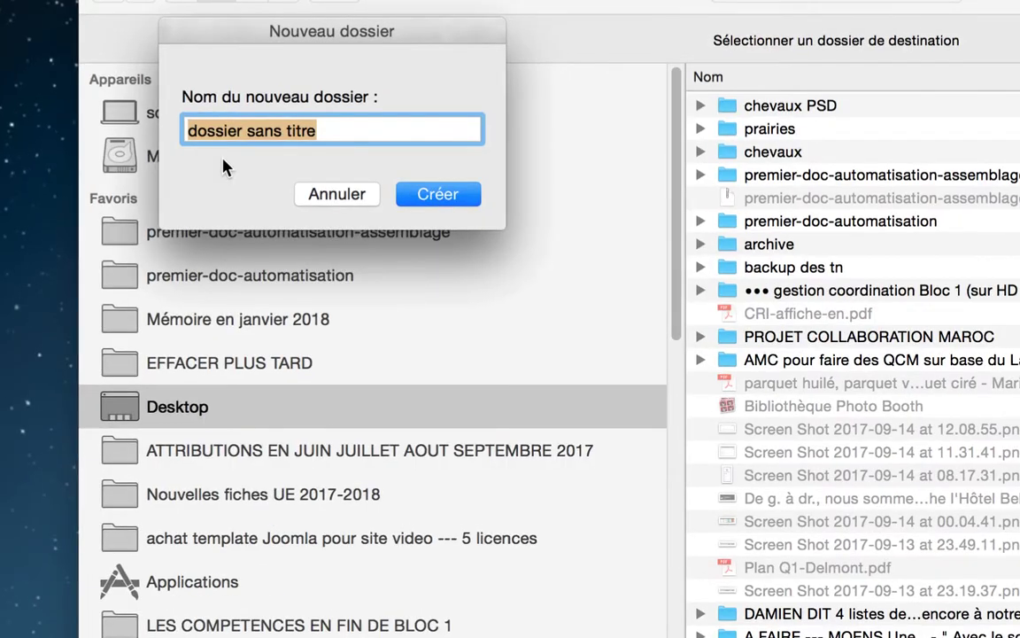
type("prai")
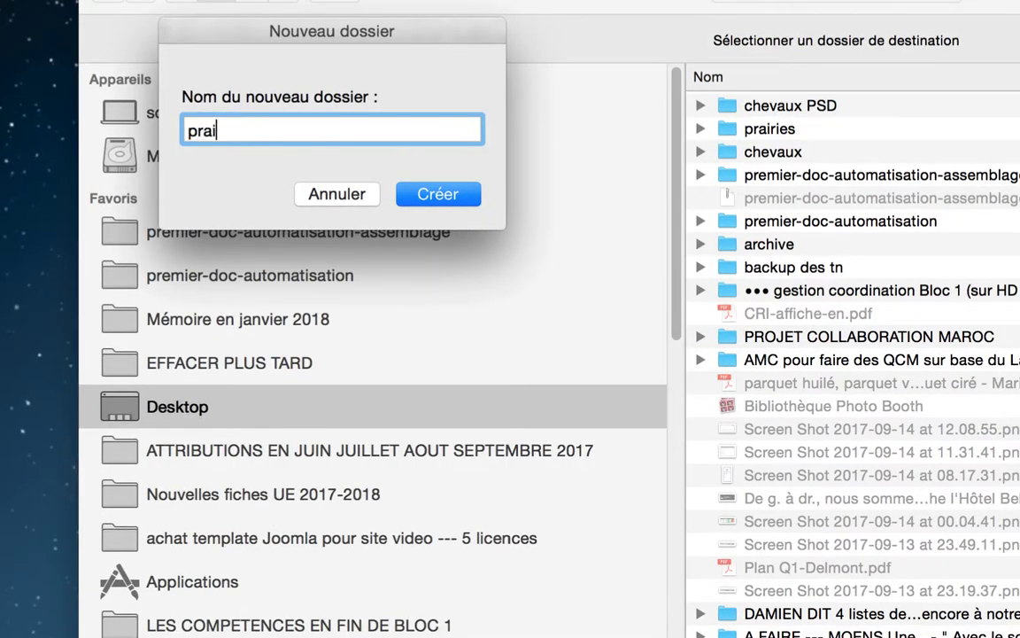
type("ries PSD")
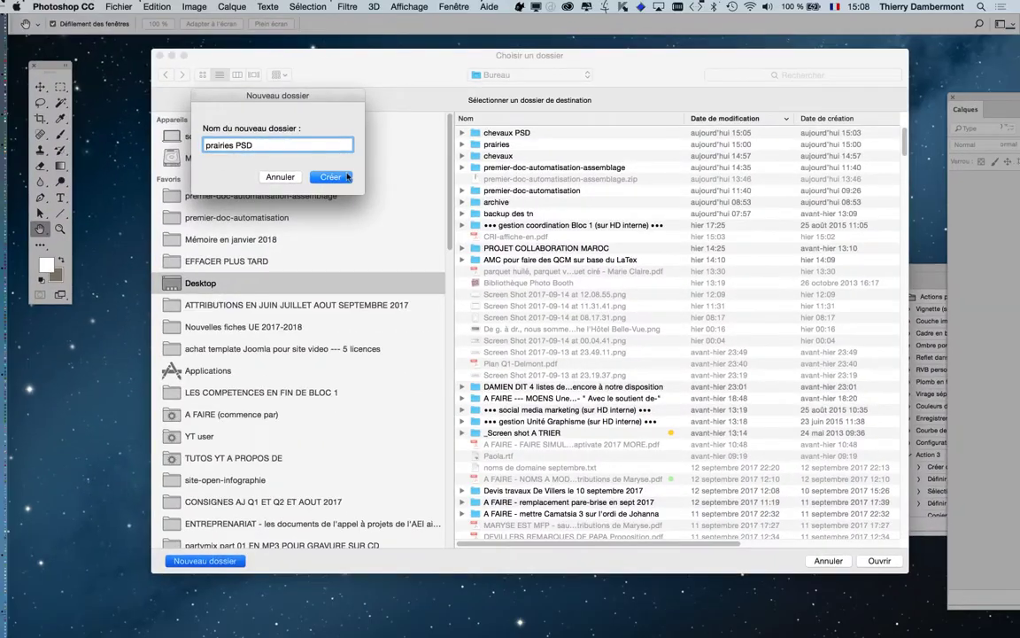
left_click(330, 177)
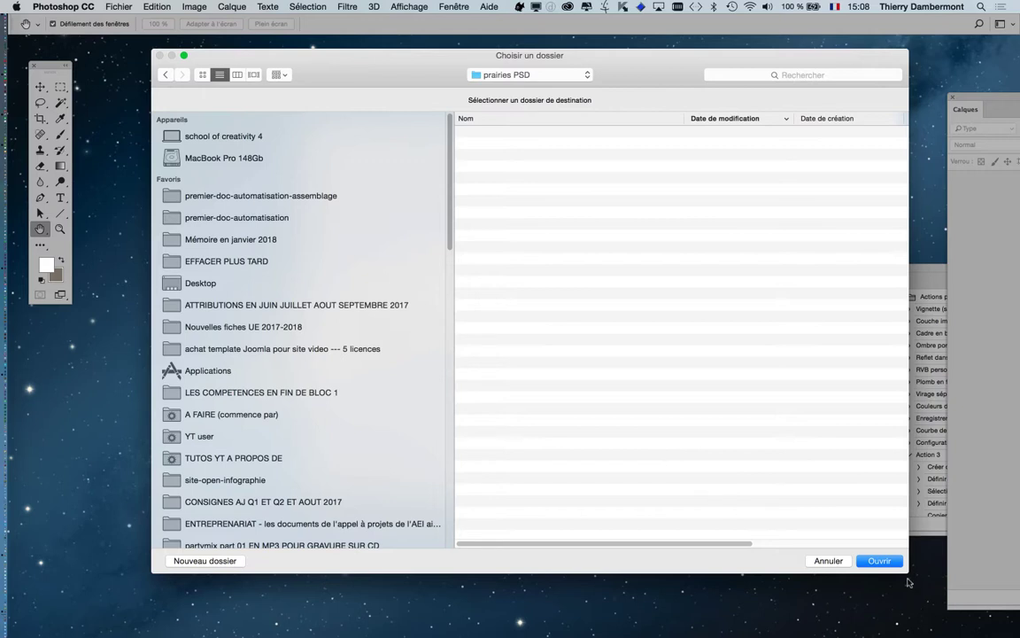
Confirm prairies PSD as the destination folder and run the batch conversion of the images to PSD.
left_click_drag(906, 572, 795, 428)
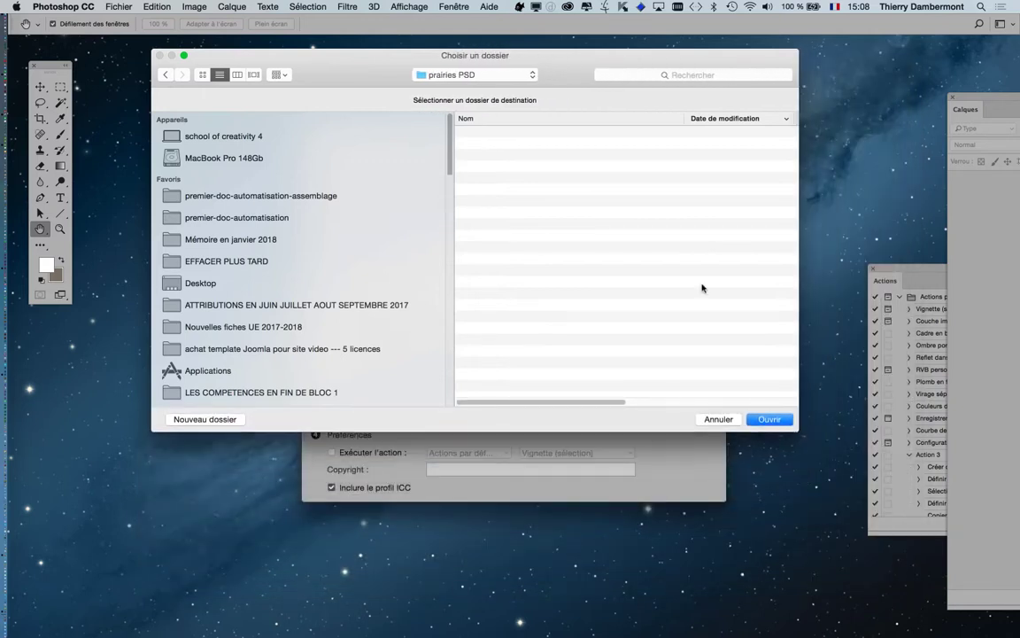
left_click_drag(365, 76, 340, 109)
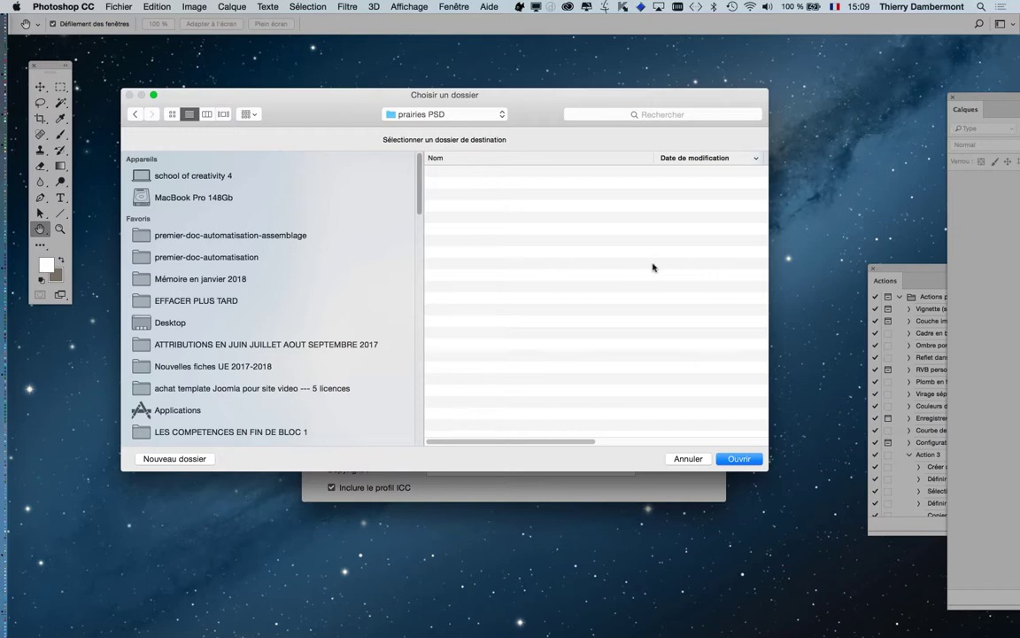
left_click(731, 461)
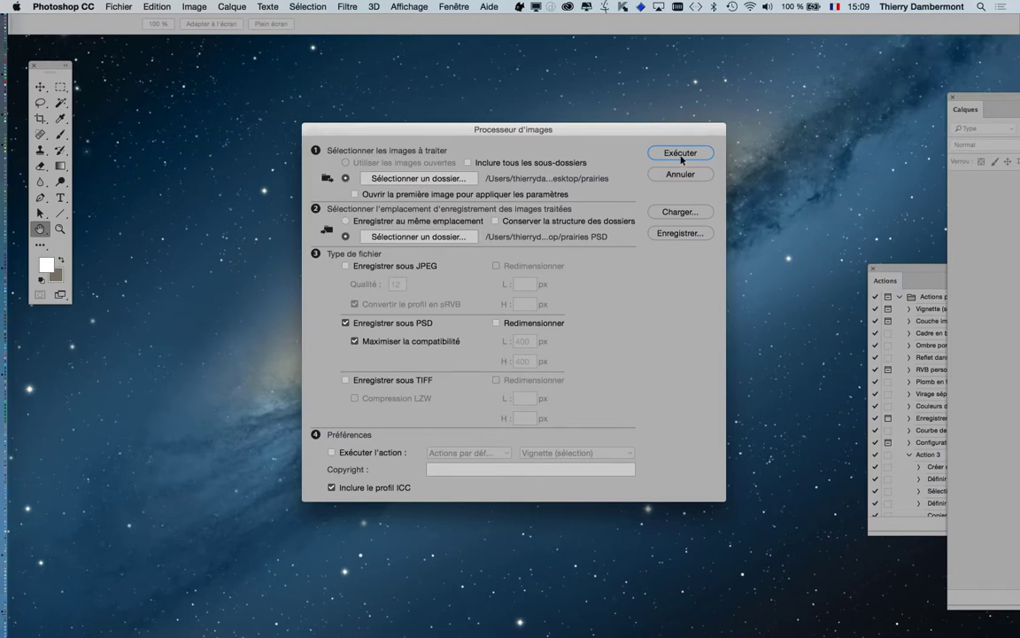
left_click(678, 154)
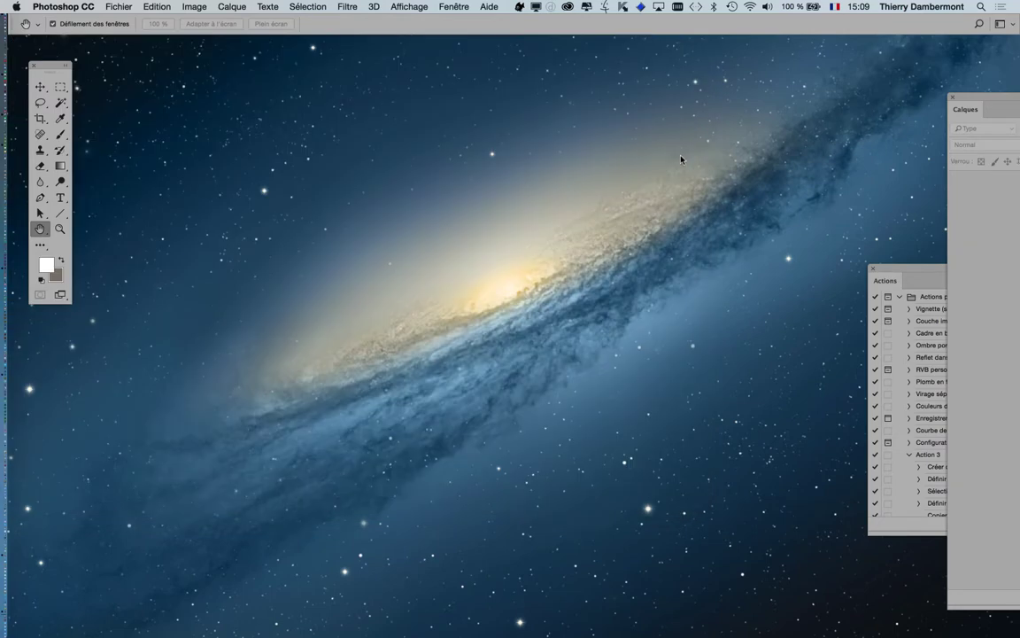
Switch to Finder and compare the sizes of the prairies PSD and prairies folders by selecting them in turn.
key("super+Tab")
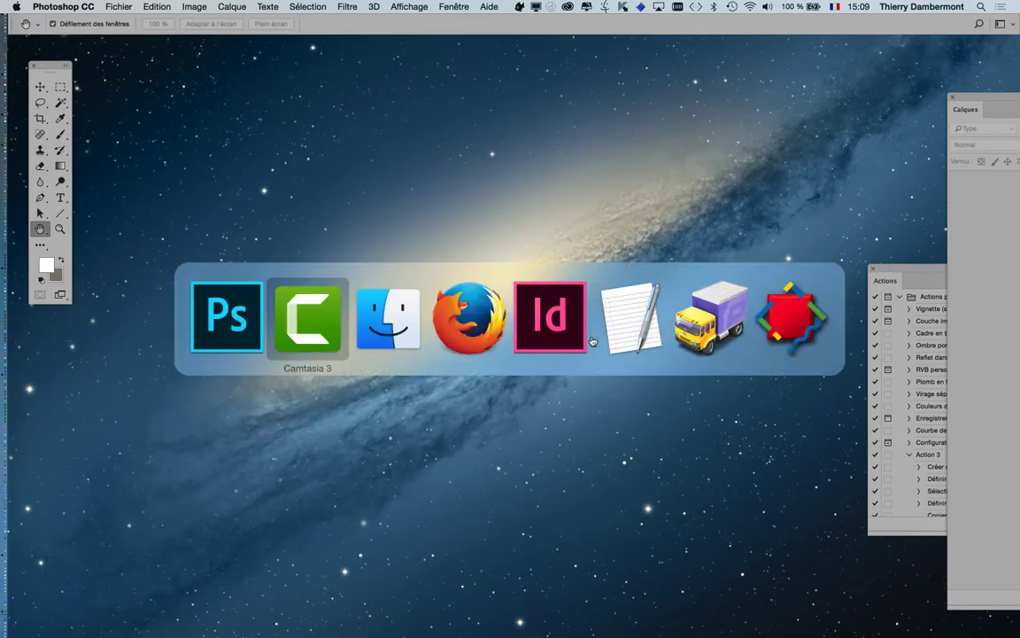
left_click(390, 328)
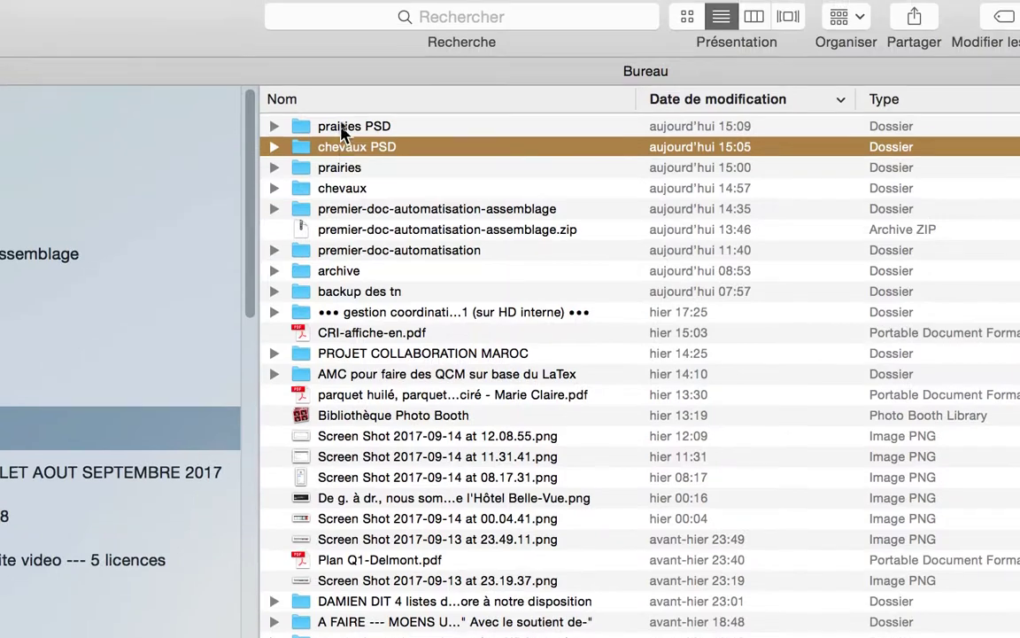
left_click(347, 123)
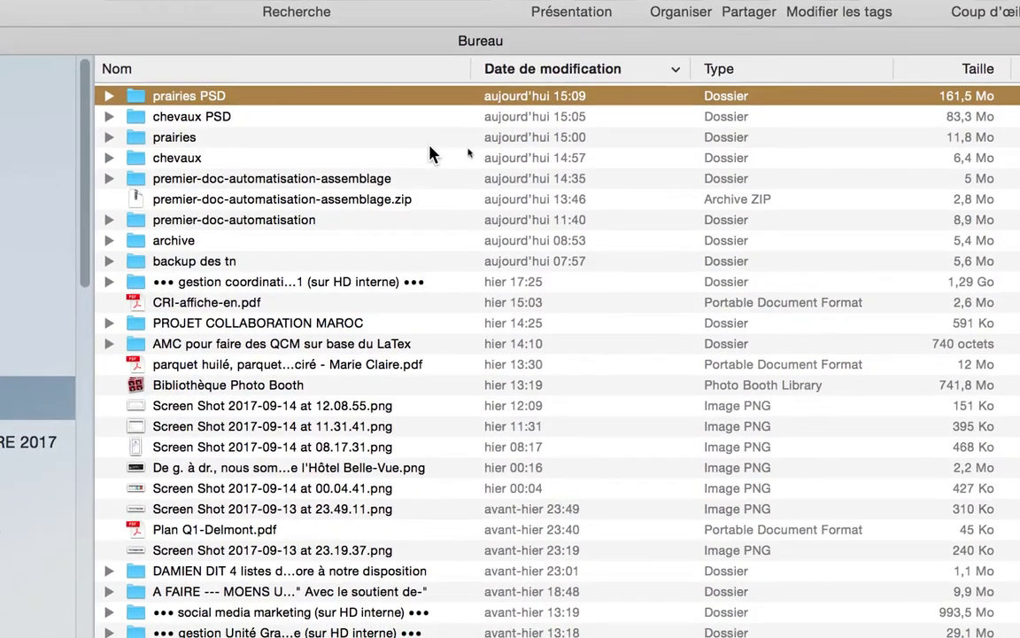
left_click(370, 165)
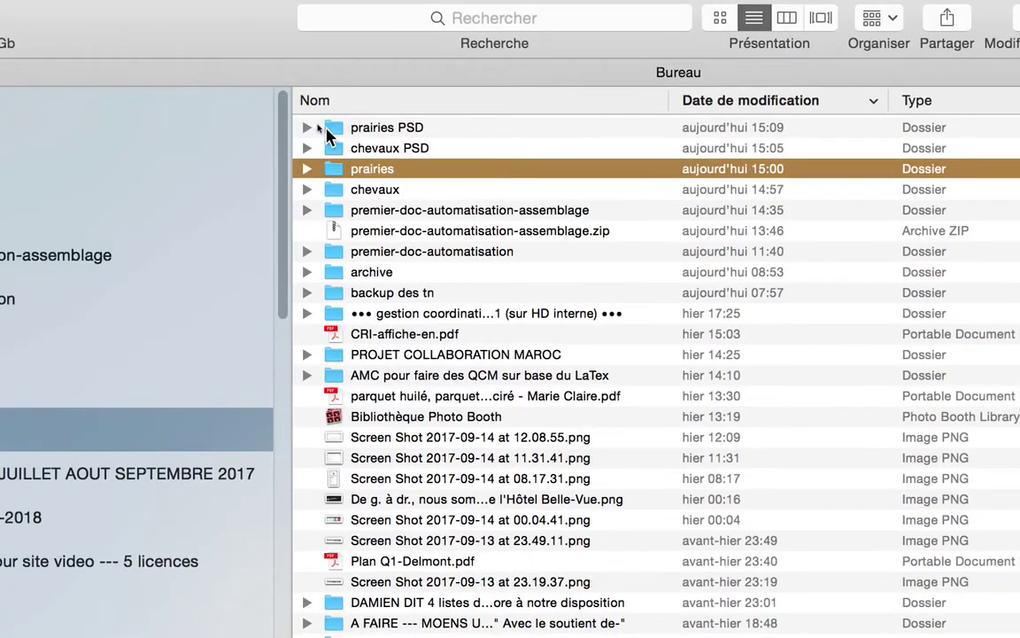
Expand the prairies PSD folder and its PSD subfolder to check the converted files.
left_click(104, 99)
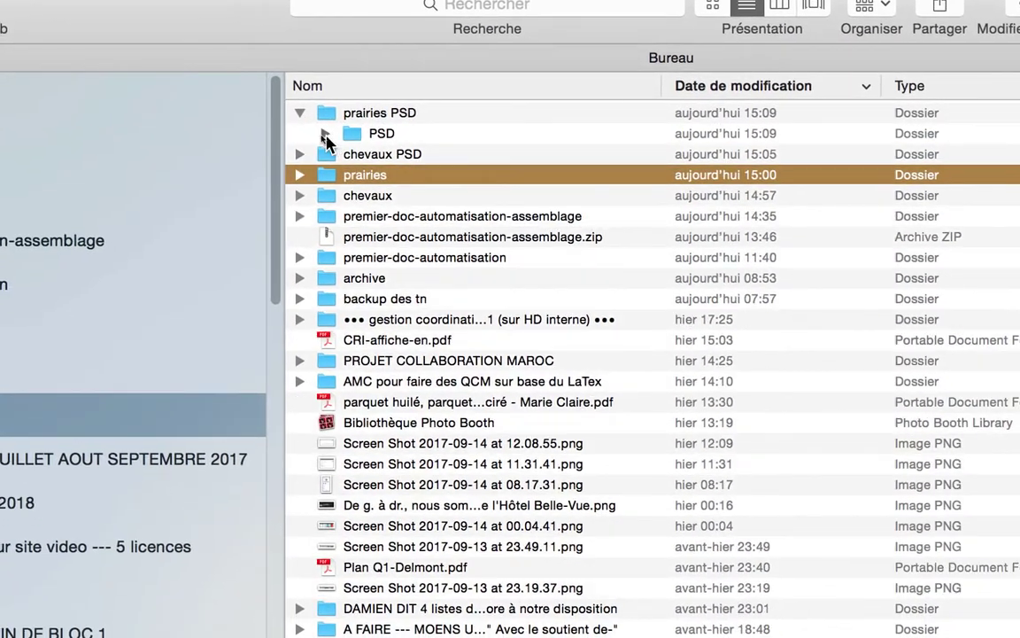
left_click(334, 145)
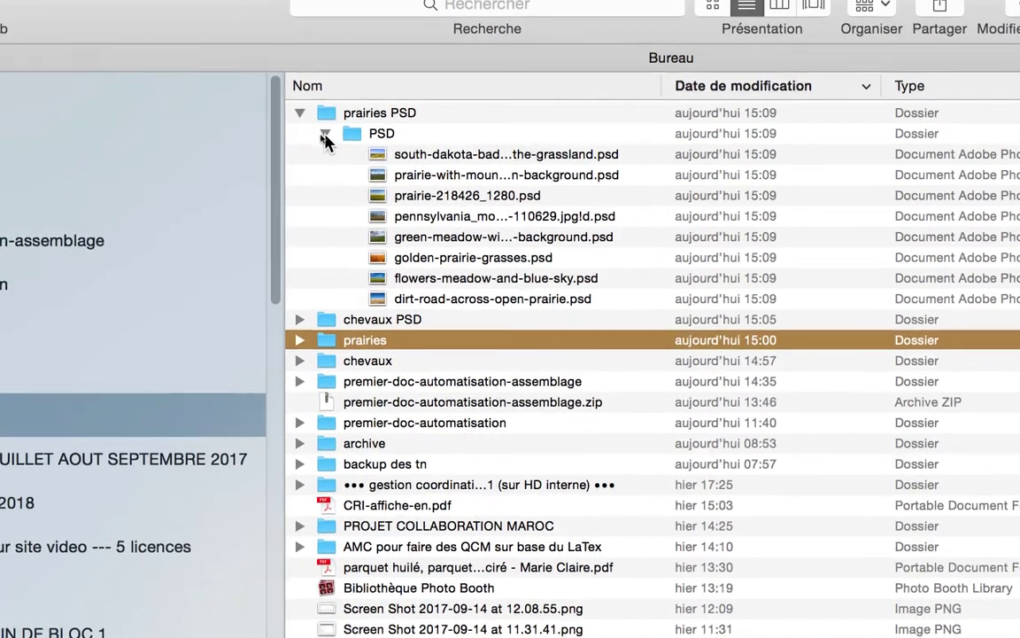
Collapse the PSD subfolder and the prairies PSD folder, then shrink the Finder window.
left_click(324, 134)
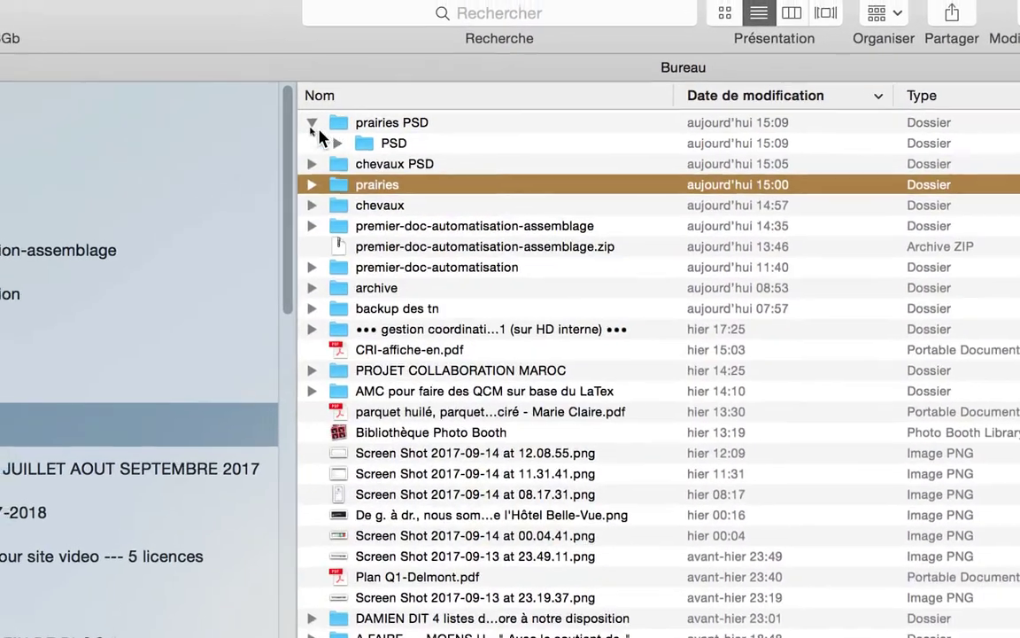
left_click(299, 113)
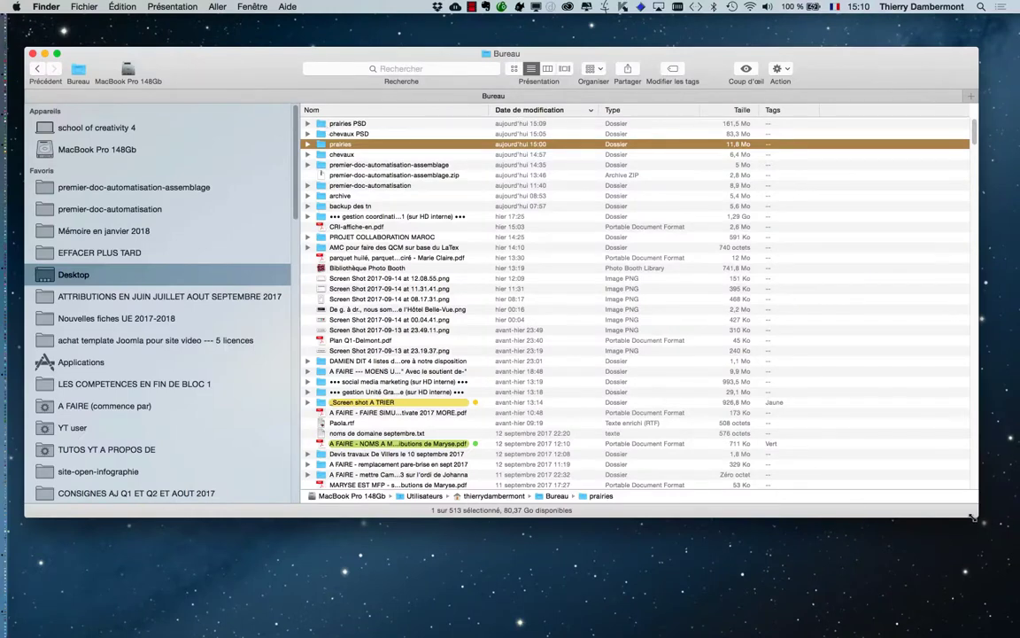
left_click_drag(973, 518, 591, 371)
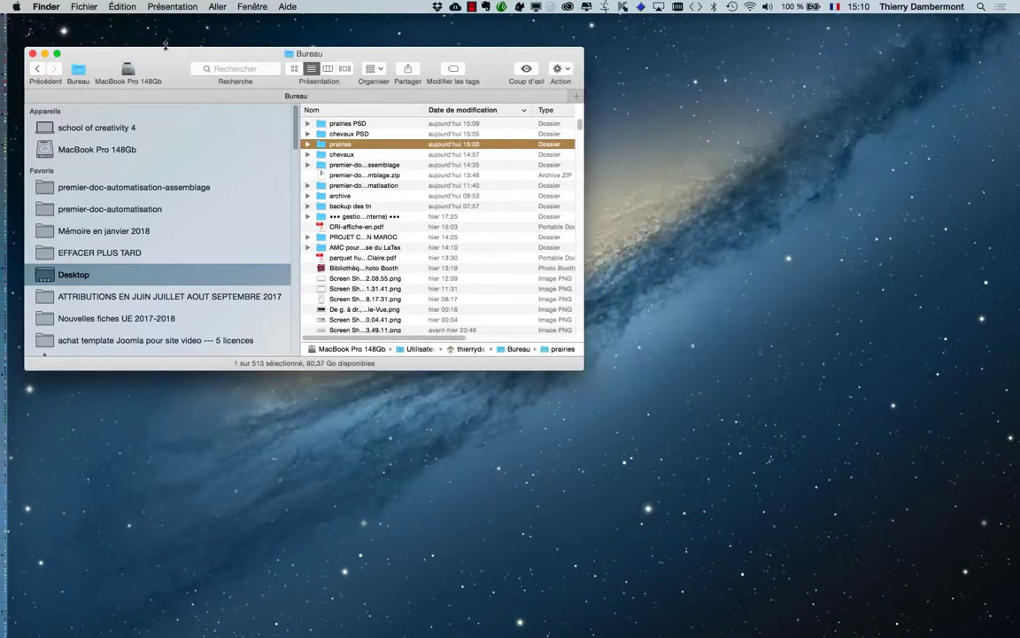